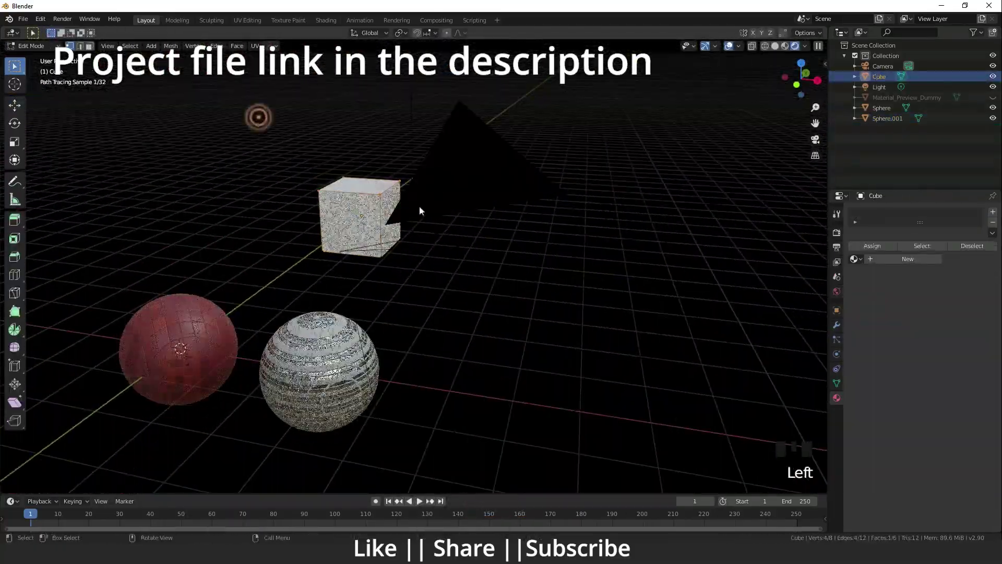
# - Stretch the cube upward from its top face into a tall tower and apply the Building material to it
pyautogui.moveTo(288, 141); pyautogui.dragTo(467, 219)
pyautogui.press('Tab')
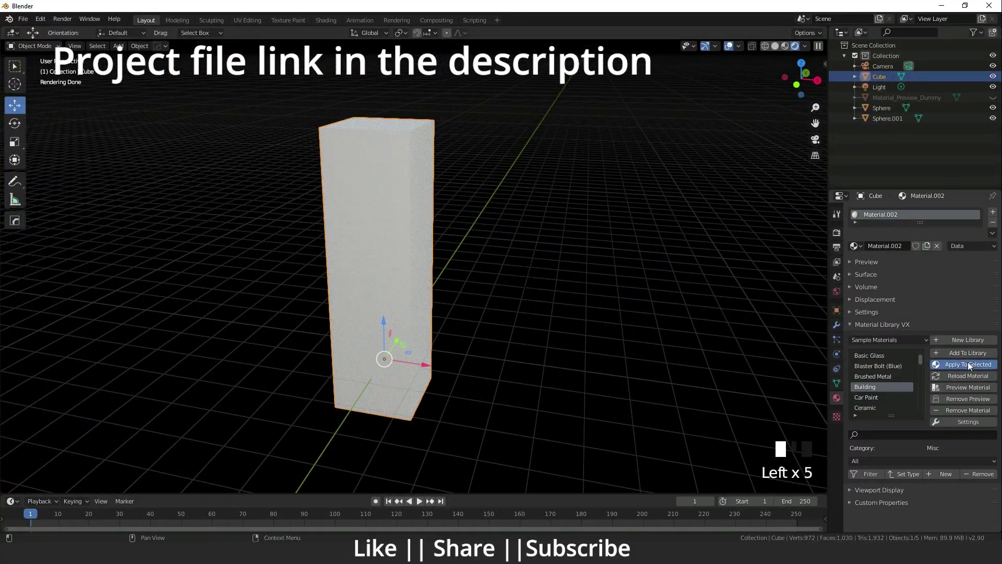
pyautogui.click(968, 364)
pyautogui.keyDown('shift'); pyautogui.moveTo(469, 261); pyautogui.dragTo(418, 286, button='middle'); pyautogui.keyUp('shift')
pyautogui.scroll(3, 347, 152)
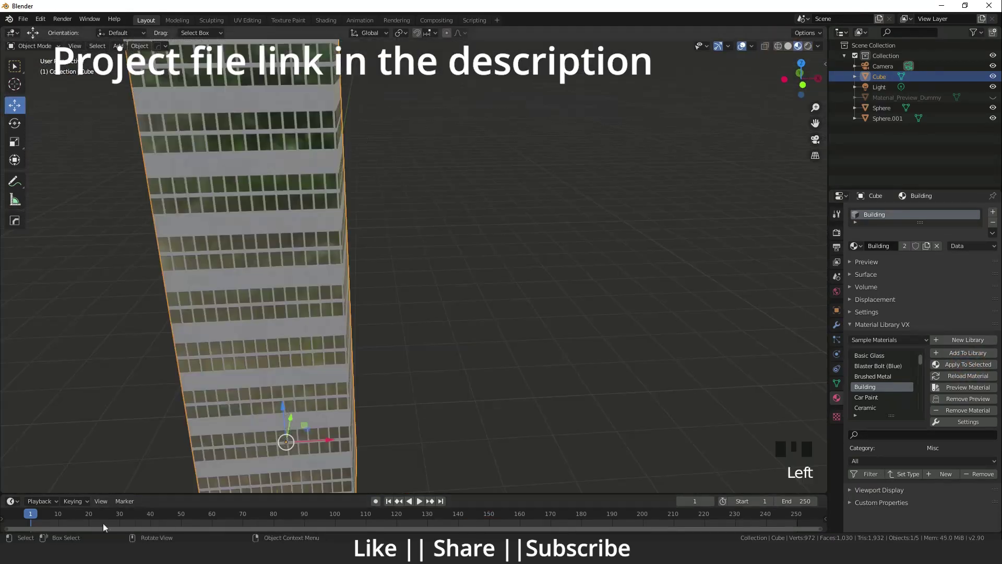
# - Apply the Car Paint material to the striped sphere and switch the viewport to Rendered shading
pyautogui.scroll(-3, 348, 149)
pyautogui.moveTo(347, 149); pyautogui.dragTo(420, 311, button='middle')
pyautogui.scroll(3, 419, 311)
pyautogui.keyDown('shift'); pyautogui.moveTo(420, 311); pyautogui.dragTo(415, 218, button='middle'); pyautogui.keyUp('shift')
pyautogui.scroll(-3, 431, 294)
pyautogui.scroll(2, 451, 327)
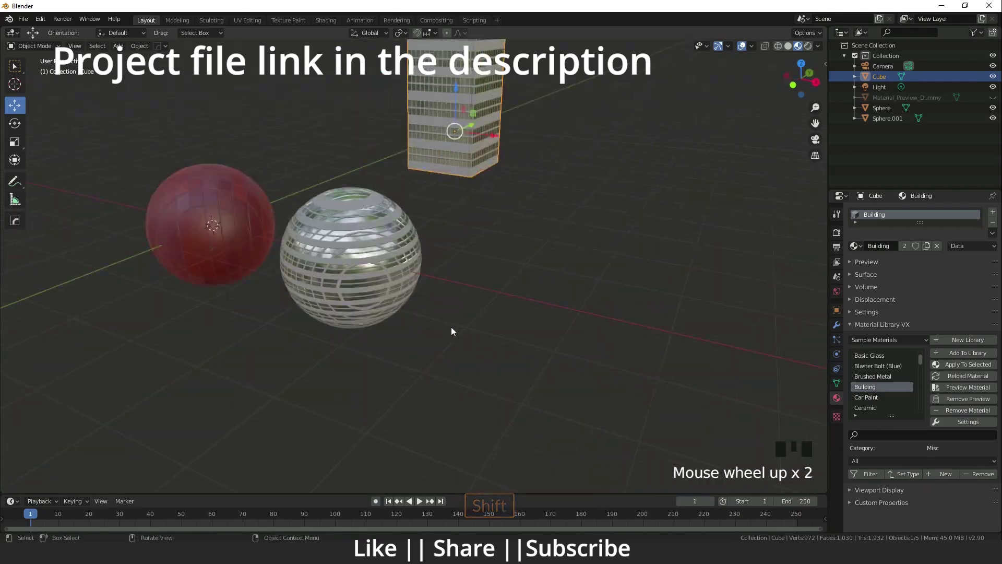
pyautogui.click(451, 327)
pyautogui.click(866, 397)
pyautogui.click(968, 364)
pyautogui.scroll(3, 393, 353)
pyautogui.moveTo(393, 352); pyautogui.dragTo(438, 245, button='middle')
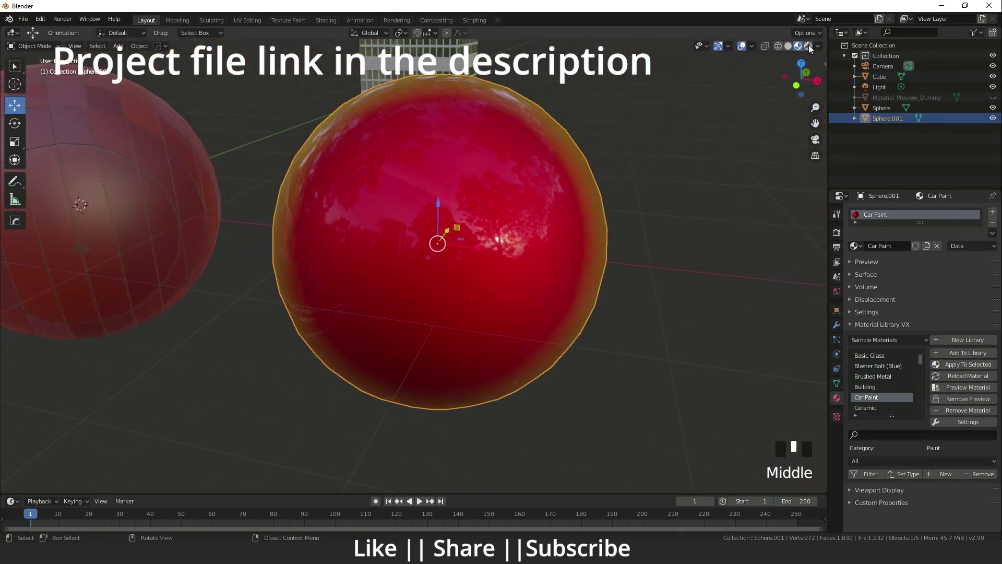
pyautogui.click(808, 46)
# - Duplicate the Car Paint sphere along the X axis and apply the Chocolate Swirl material to the copy
pyautogui.scroll(-3, 479, 353)
pyautogui.scroll(-1, 888, 395)
pyautogui.hotkey('shift', 'd')
pyautogui.press('x')
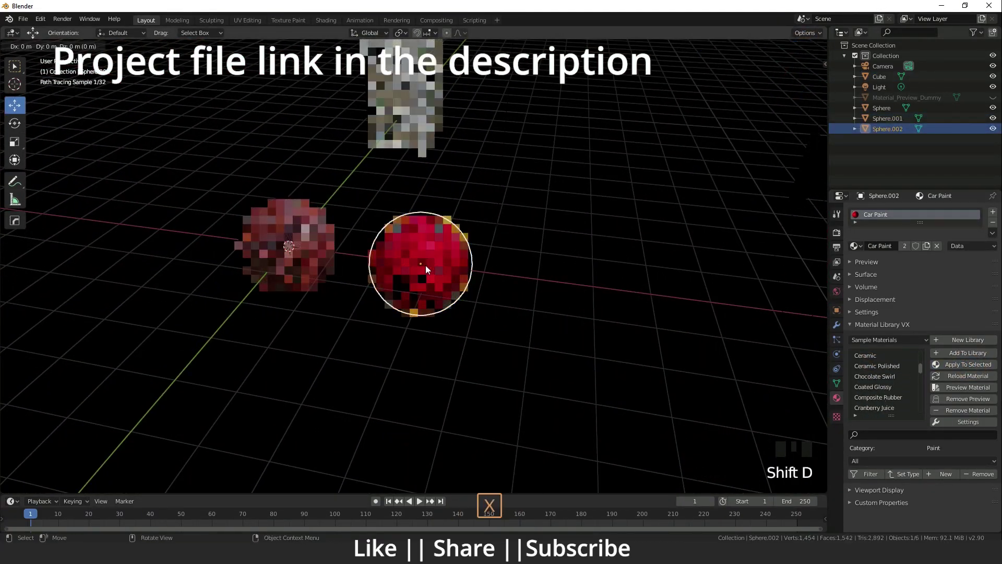
pyautogui.click(580, 292)
pyautogui.click(876, 377)
pyautogui.click(965, 365)
# - Duplicate the Chocolate Swirl sphere along the X axis and browse the Sample Materials library for another material
pyautogui.scroll(4, 731, 307)
pyautogui.keyDown('shift'); pyautogui.moveTo(731, 308); pyautogui.dragTo(700, 314, button='middle'); pyautogui.keyUp('shift')
pyautogui.scroll(-4, 522, 303)
pyautogui.click(462, 300)
pyautogui.scroll(4, 461, 361)
pyautogui.click(346, 191)
pyautogui.hotkey('shift', 'd')
pyautogui.press('x')
pyautogui.click(673, 225)
pyautogui.scroll(-6, 674, 261)
pyautogui.scroll(-5, 884, 398)
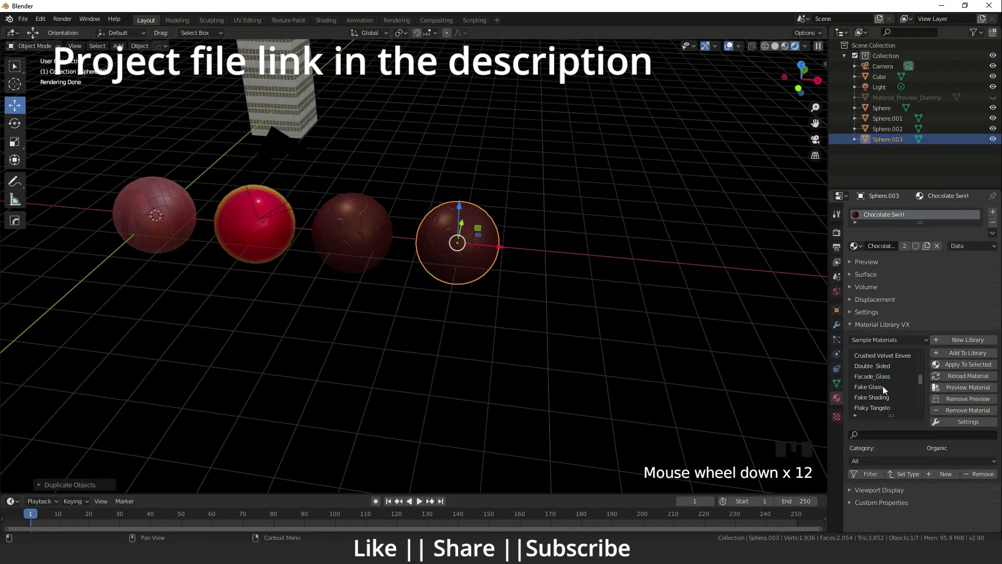
pyautogui.scroll(4, 765, 321)
pyautogui.moveTo(765, 321); pyautogui.dragTo(634, 343, button='middle')
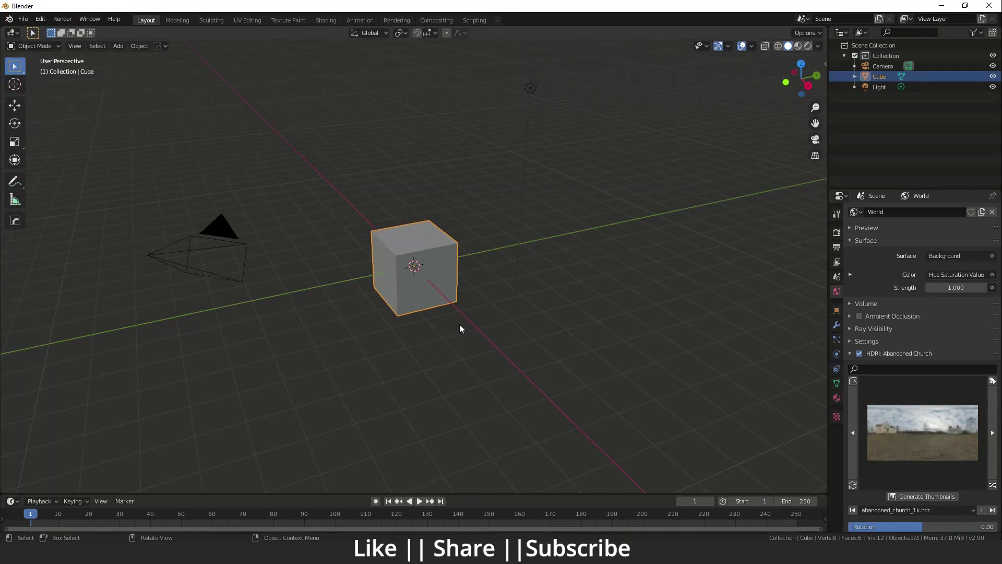
pyautogui.scroll(4, 460, 325)
pyautogui.scroll(-3, 464, 347)
pyautogui.scroll(1, 486, 375)
pyautogui.moveTo(486, 374); pyautogui.dragTo(459, 368, button='middle')
pyautogui.keyDown('shift'); pyautogui.moveTo(460, 368); pyautogui.dragTo(461, 326, button='middle'); pyautogui.keyUp('shift')
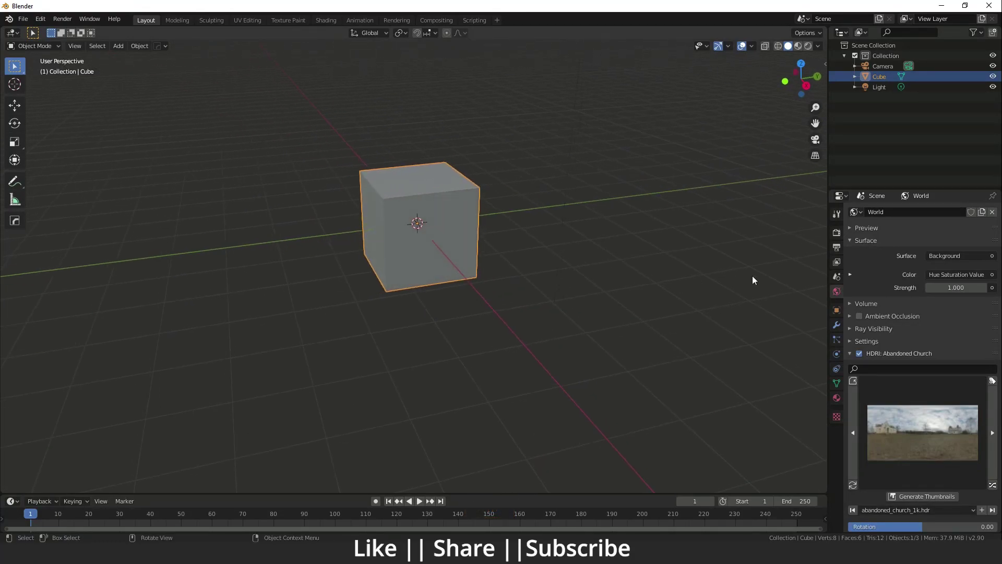
pyautogui.scroll(1, 400, 260)
pyautogui.keyDown('shift'); pyautogui.moveTo(400, 259); pyautogui.dragTo(411, 278, button='middle'); pyautogui.keyUp('shift')
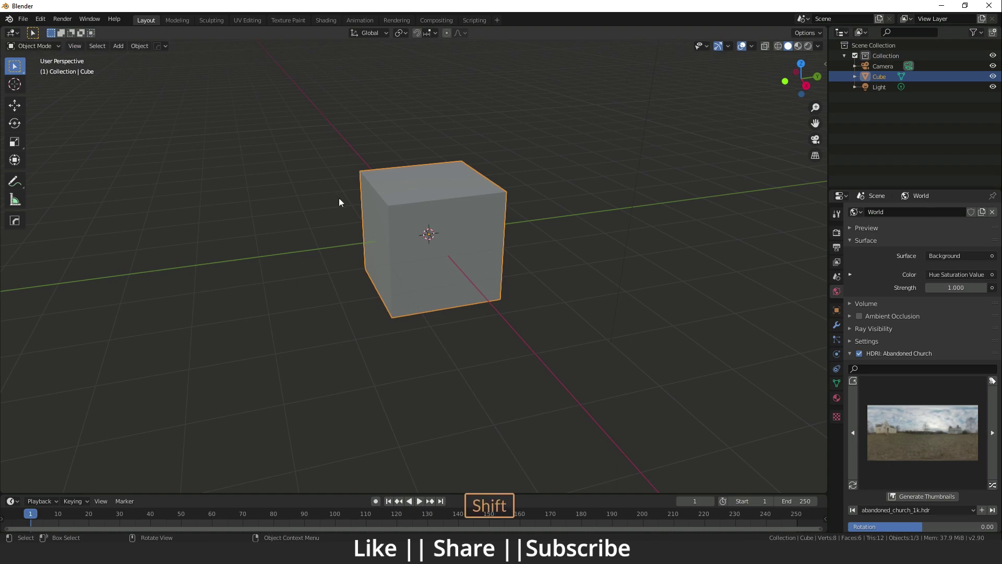
pyautogui.keyDown('shift'); pyautogui.moveTo(341, 202); pyautogui.dragTo(352, 209, button='middle'); pyautogui.keyUp('shift')
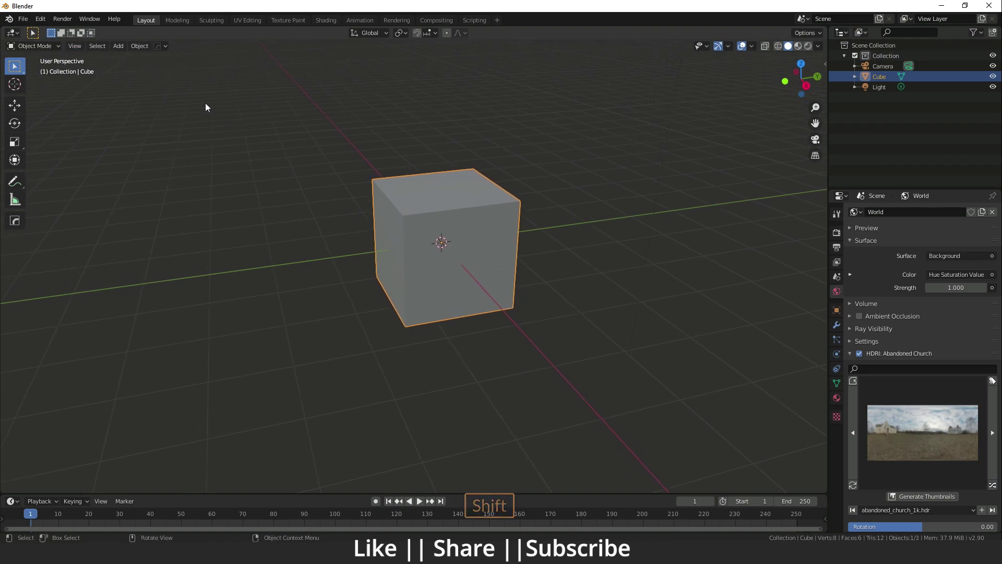
# - Search the add-ons for "mate", make sure the Material: Material Library add-on is enabled, and save the preferences
pyautogui.click(42, 19)
pyautogui.click(72, 169)
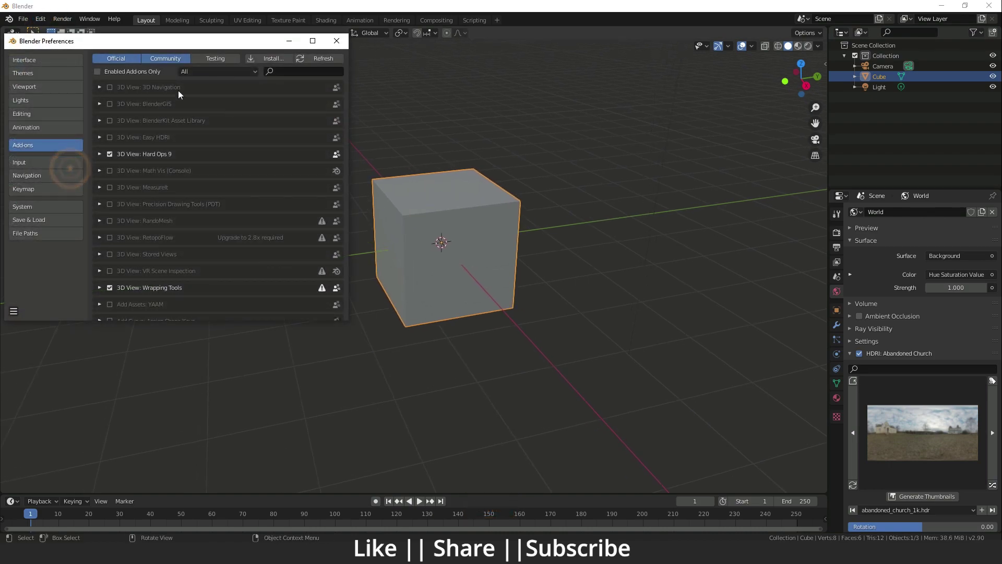
pyautogui.click(282, 72)
pyautogui.write('mate')
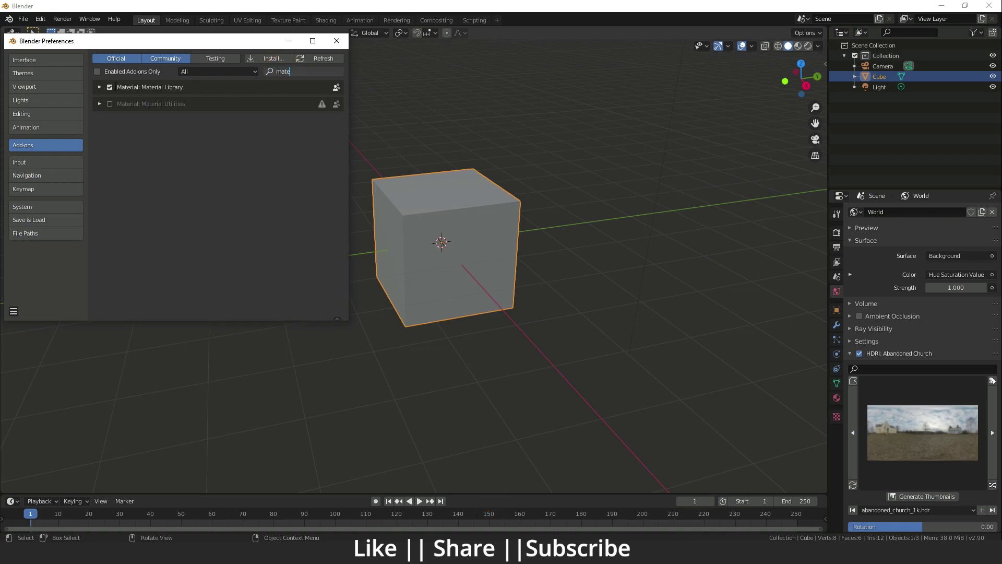
pyautogui.click(110, 87)
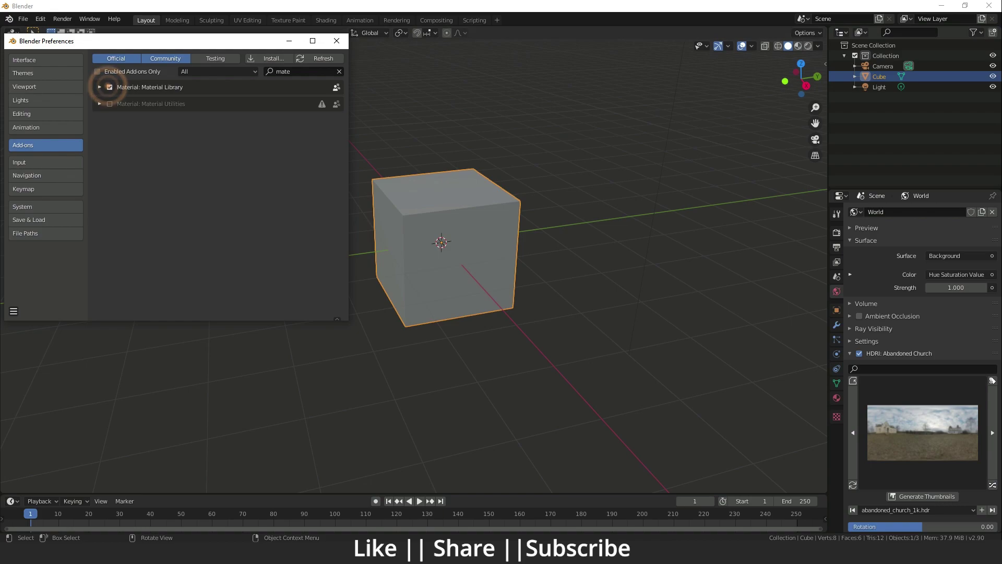
pyautogui.click(14, 310)
pyautogui.click(46, 279)
pyautogui.click(344, 46)
# - Turn on the Shortcut VUr on-screen input display and hide the sidebar again
pyautogui.press('n')
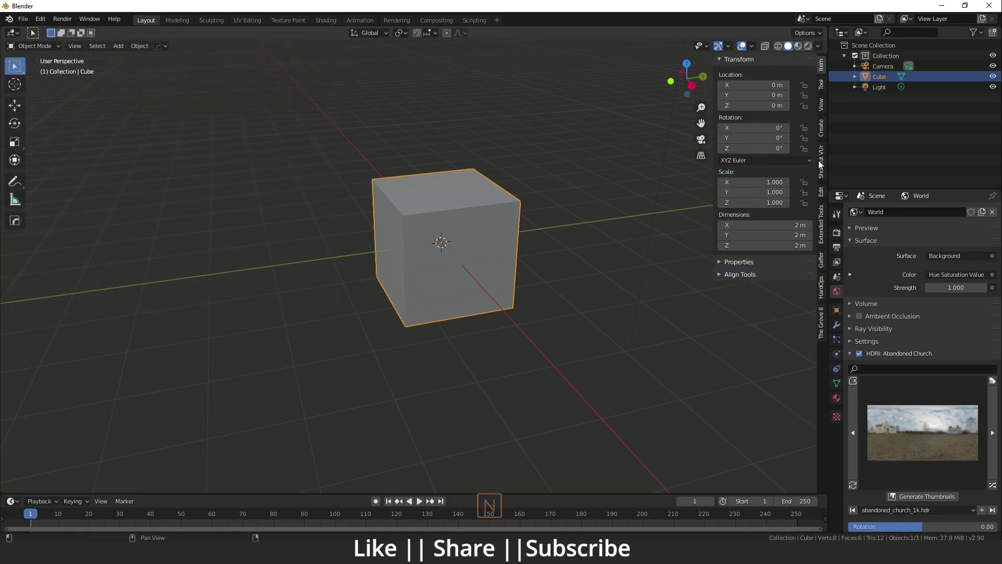
pyautogui.click(821, 161)
pyautogui.press('n')
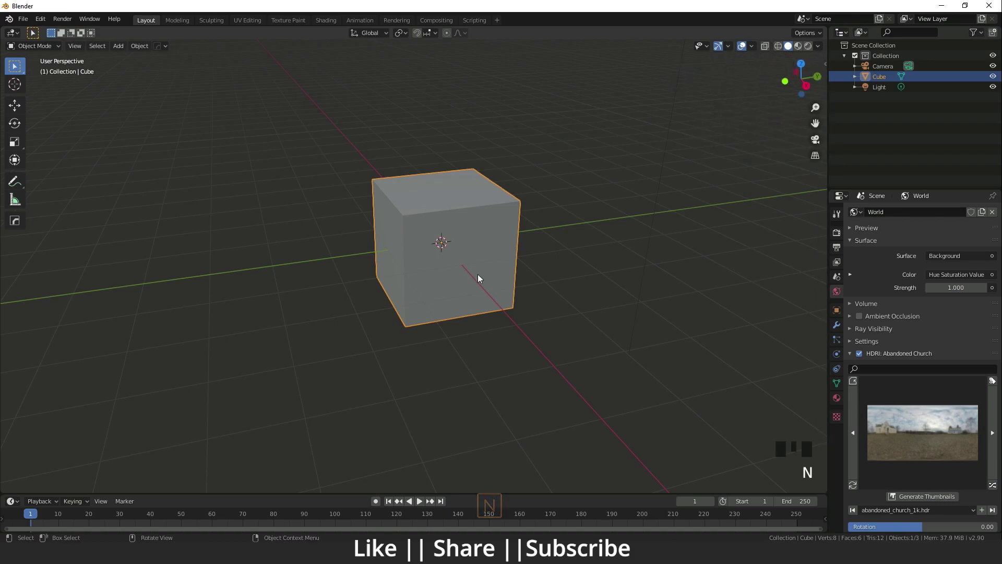
# - Delete the default cube and add a UV sphere in its place
pyautogui.scroll(-4, 477, 275)
pyautogui.scroll(2, 450, 284)
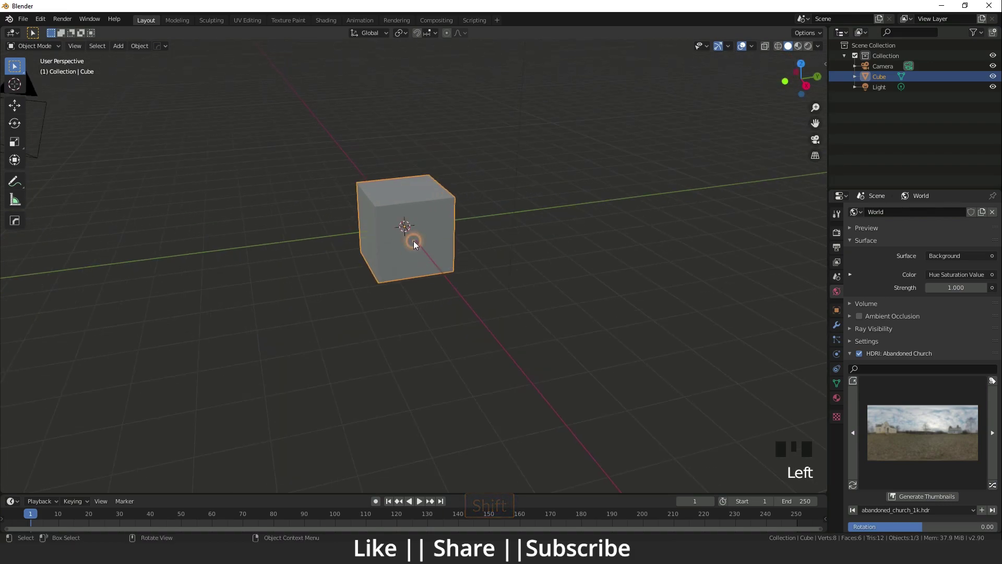
pyautogui.press('Delete')
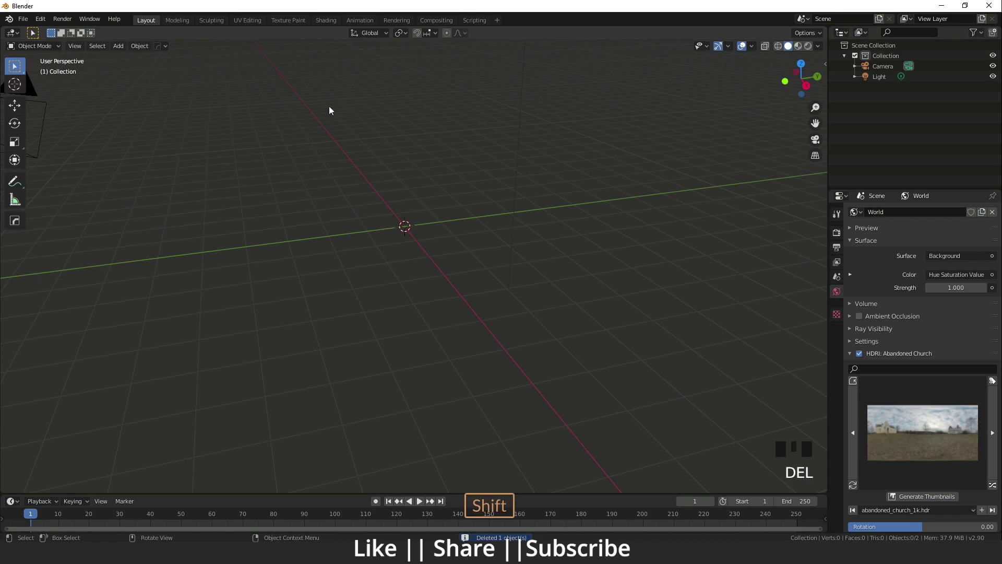
pyautogui.hotkey('shift', 'a')
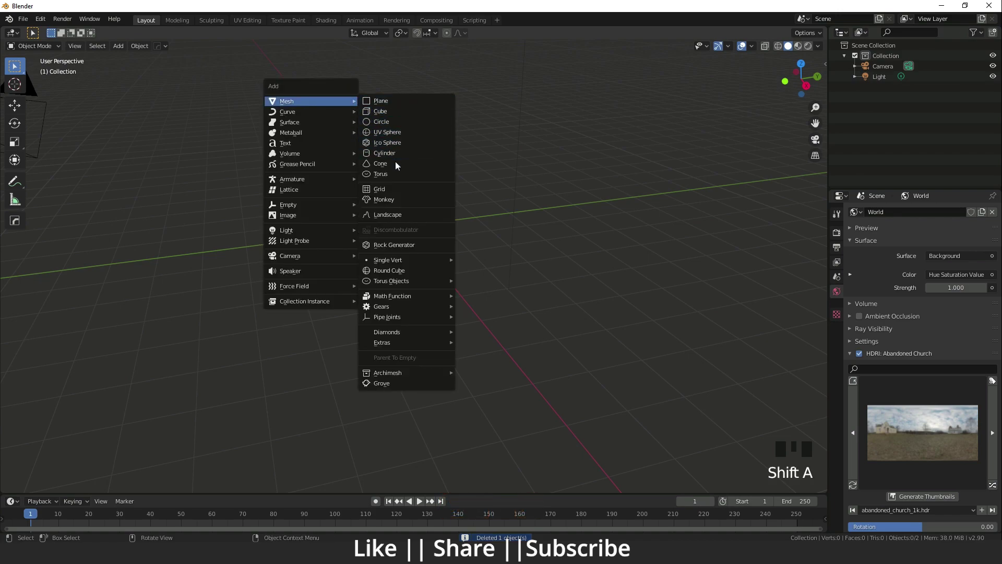
pyautogui.click(395, 133)
# - Shade the UV sphere smooth and switch the viewport to Material Preview shading
pyautogui.keyDown('shift'); pyautogui.moveTo(452, 309); pyautogui.dragTo(407, 208, button='middle'); pyautogui.keyUp('shift')
pyautogui.rightClick(402, 206)
pyautogui.click(402, 205)
pyautogui.scroll(2, 413, 237)
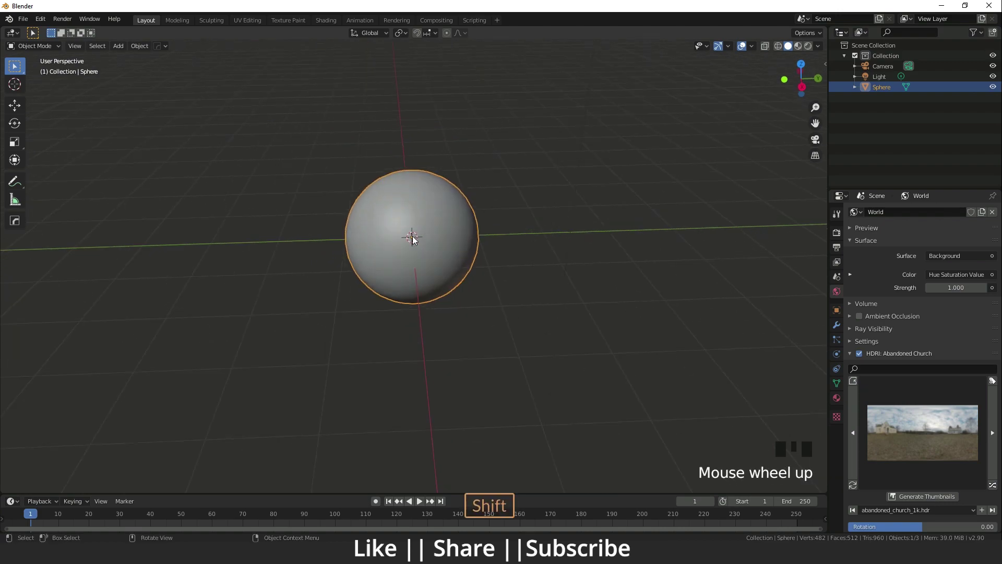
pyautogui.scroll(3, 413, 239)
pyautogui.click(799, 46)
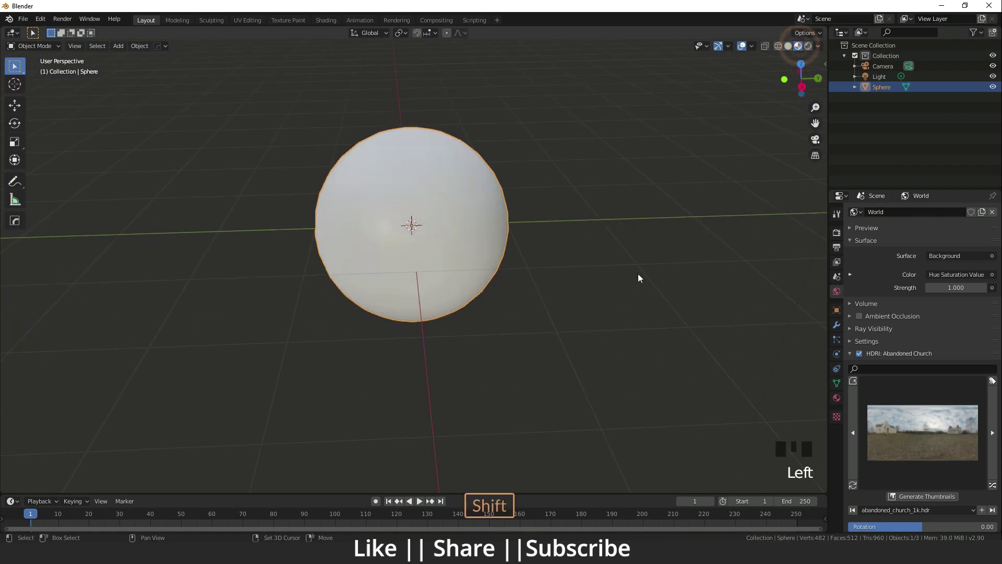
pyautogui.keyDown('shift'); pyautogui.moveTo(638, 274); pyautogui.dragTo(641, 270, button='middle'); pyautogui.keyUp('shift')
# - Create a new material on the sphere and expand the Material Library VX section, collapsing the surface and displacement settings
pyautogui.click(837, 398)
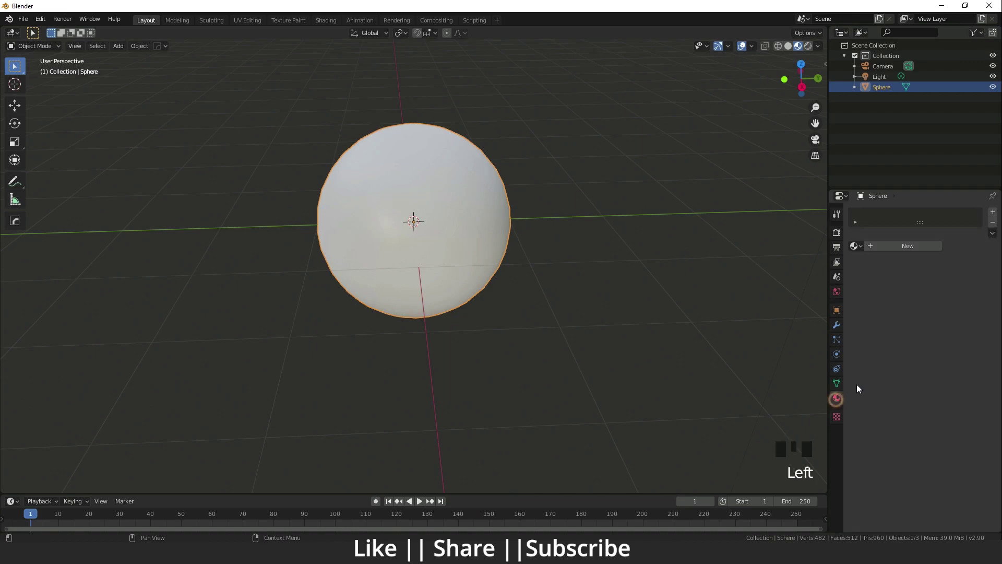
pyautogui.click(903, 246)
pyautogui.scroll(-2, 855, 255)
pyautogui.click(853, 254)
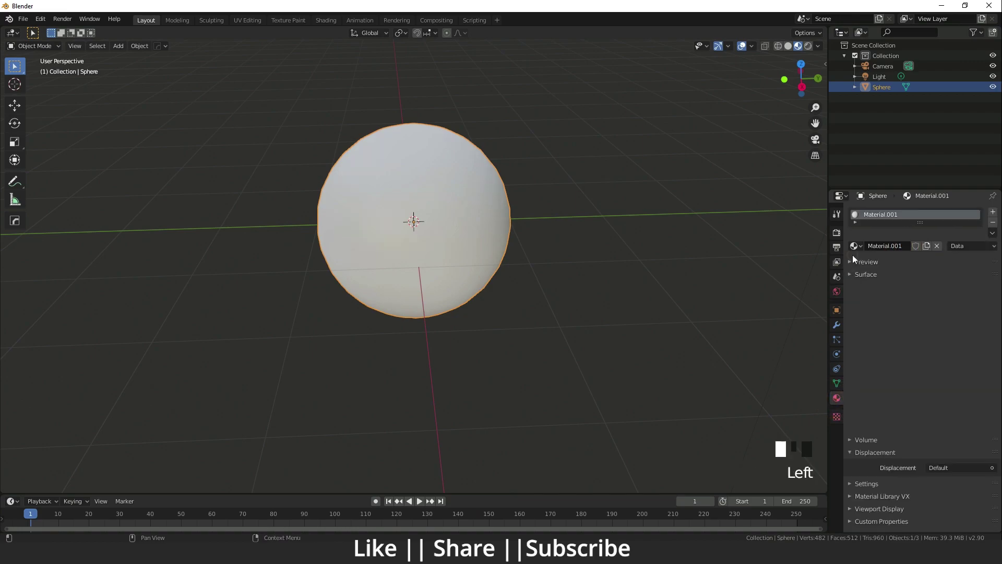
pyautogui.click(850, 299)
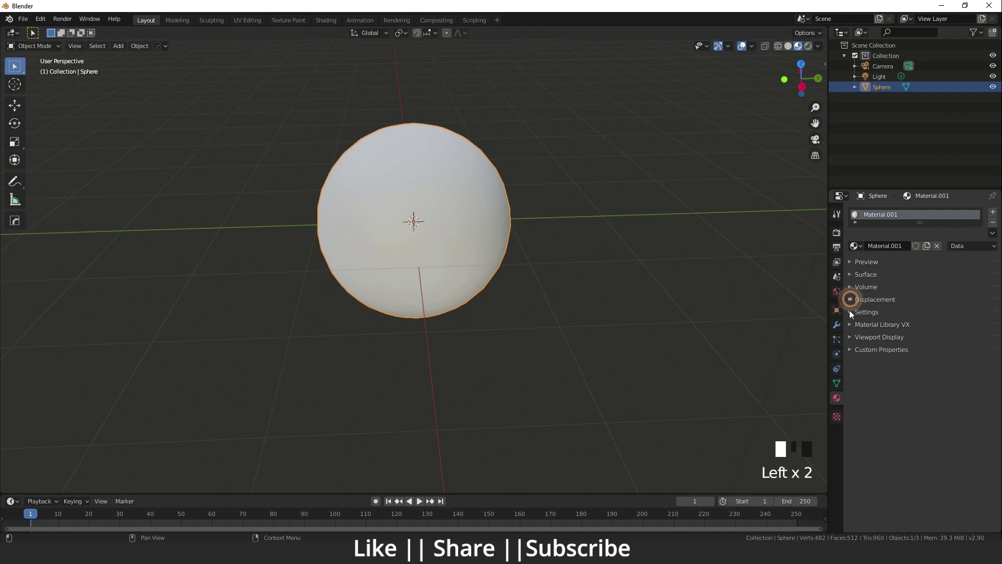
pyautogui.click(849, 325)
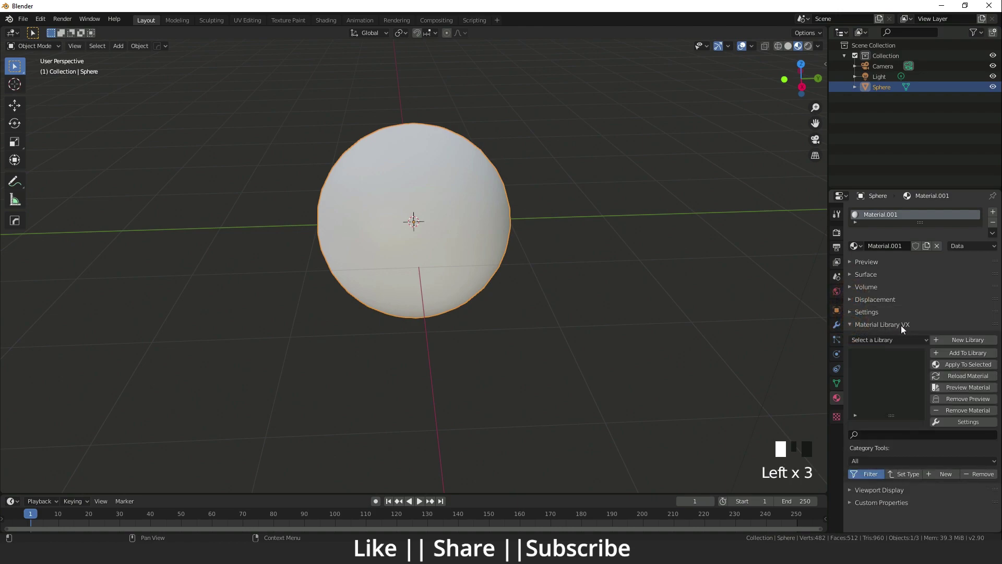
# - Select the Sample Materials library and apply its 1970_tiles material to the sphere
pyautogui.keyDown('shift'); pyautogui.moveTo(475, 270); pyautogui.dragTo(482, 305, button='middle'); pyautogui.keyUp('shift')
pyautogui.keyDown('shift'); pyautogui.moveTo(647, 326); pyautogui.dragTo(659, 331, button='middle'); pyautogui.keyUp('shift')
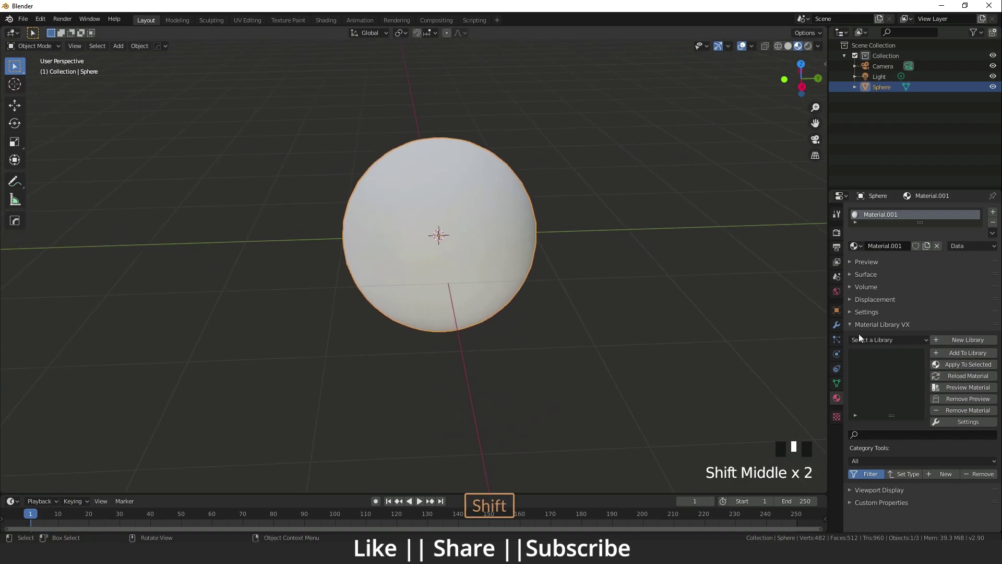
pyautogui.click(908, 340)
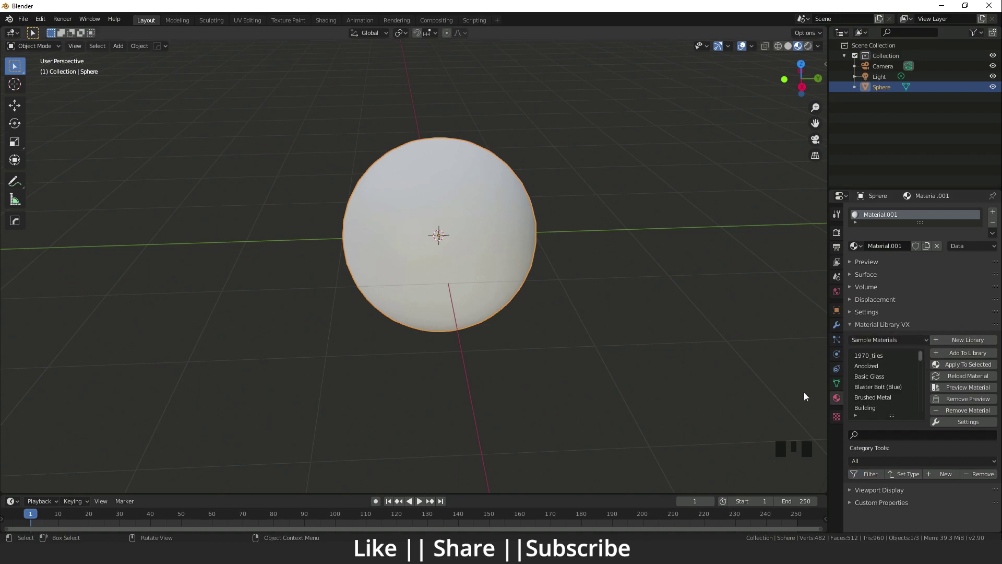
pyautogui.scroll(2, 485, 270)
pyautogui.keyDown('shift'); pyautogui.moveTo(484, 270); pyautogui.dragTo(463, 286, button='middle'); pyautogui.keyUp('shift')
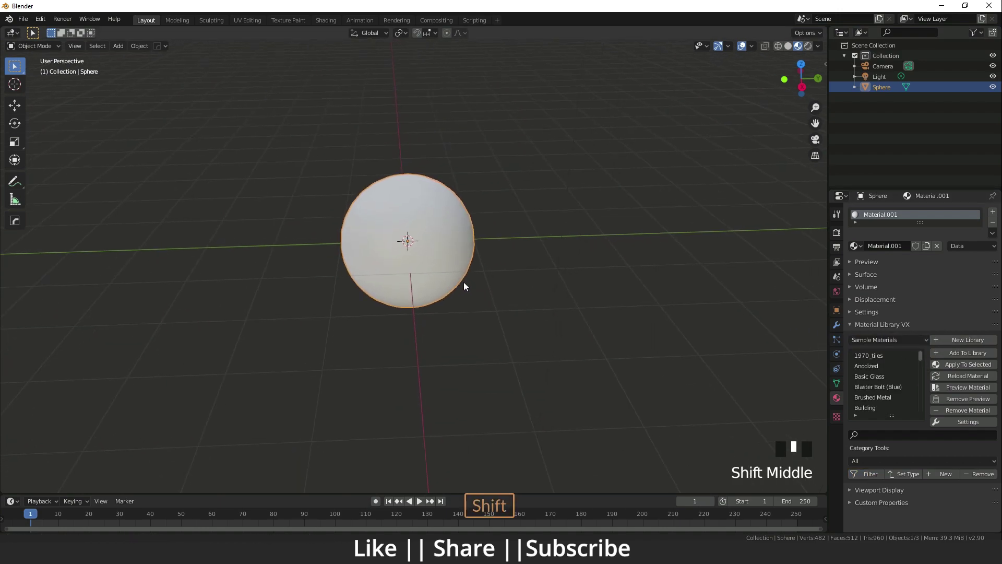
pyautogui.click(875, 356)
pyautogui.click(968, 364)
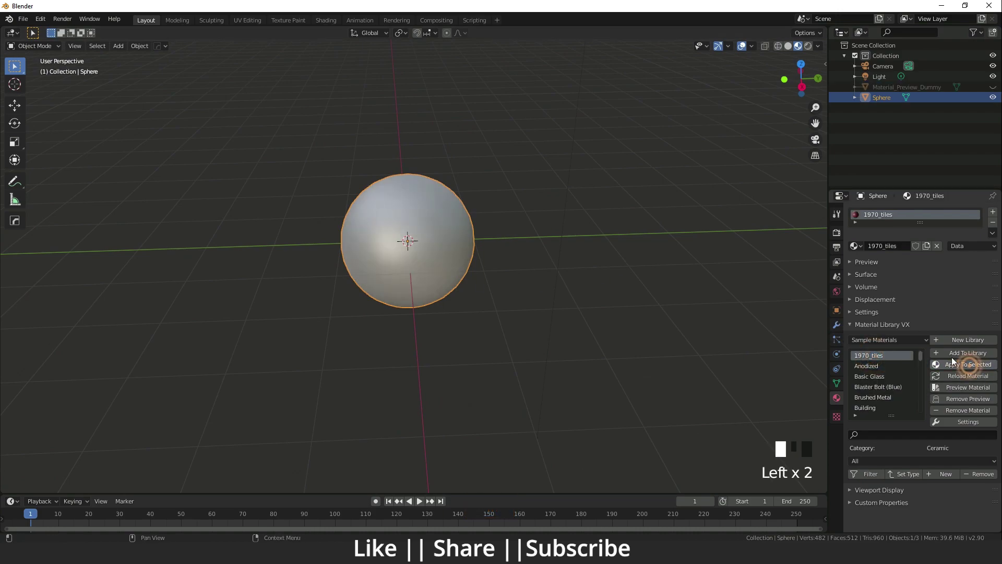
# - Examine the tiled sphere from several angles and switch the viewport to Rendered shading
pyautogui.moveTo(394, 262); pyautogui.dragTo(566, 271, button='middle')
pyautogui.scroll(2, 463, 278)
pyautogui.moveTo(463, 277); pyautogui.dragTo(411, 250, button='middle')
pyautogui.scroll(-6, 406, 280)
pyautogui.scroll(-3, 418, 259)
pyautogui.moveTo(449, 269); pyautogui.dragTo(366, 269, button='middle')
pyautogui.press('`')
pyautogui.click(205, 185)
pyautogui.moveTo(458, 286)
pyautogui.keyDown('shift'); pyautogui.mouseDown(button='middle')
pyautogui.moveTo(375, 283)
pyautogui.moveTo(370, 308)
pyautogui.mouseUp(button='middle'); pyautogui.keyUp('shift')
pyautogui.click(806, 46)
# - Duplicate the tiled sphere along the X axis, placing the copy beside the original
pyautogui.keyDown('shift'); pyautogui.scroll(2, 365, 253); pyautogui.keyUp('shift')
pyautogui.hotkey('shift', 'd')
pyautogui.press('x')
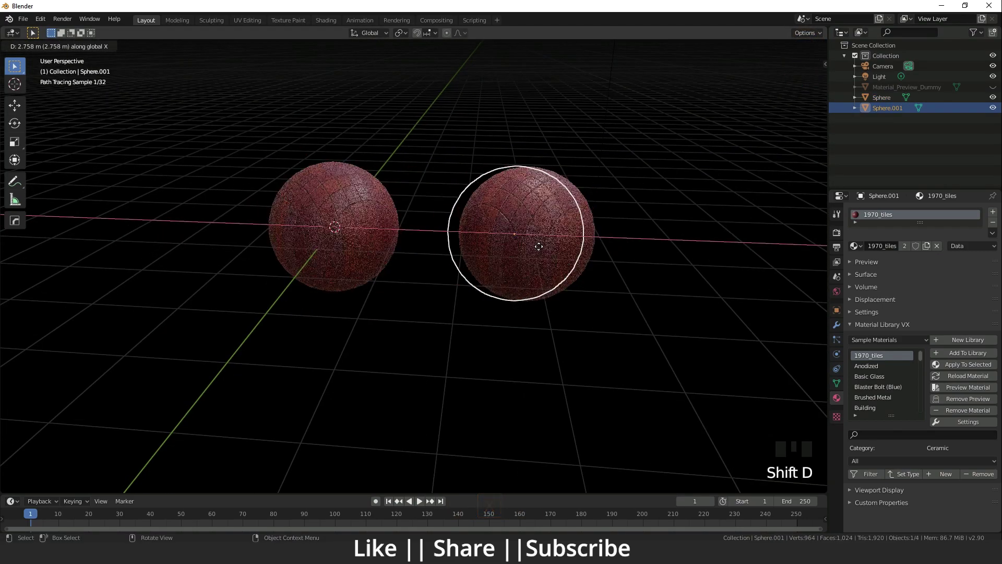
pyautogui.click(514, 239)
pyautogui.keyDown('shift'); pyautogui.moveTo(611, 237); pyautogui.dragTo(496, 271, button='middle'); pyautogui.keyUp('shift')
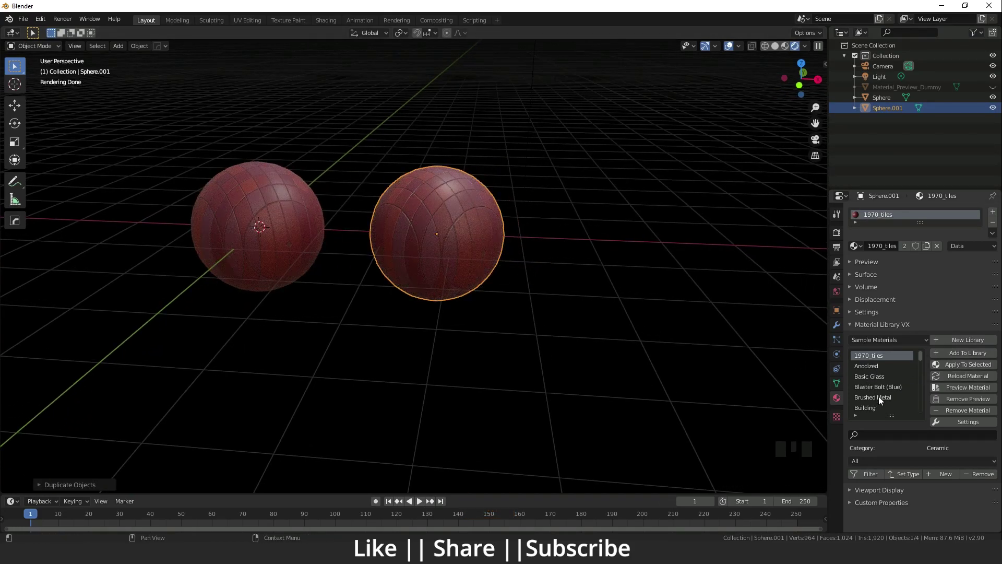
# - Apply the Building material from the Sample Materials library to the duplicated sphere
pyautogui.scroll(-1, 886, 389)
pyautogui.scroll(-1, 875, 383)
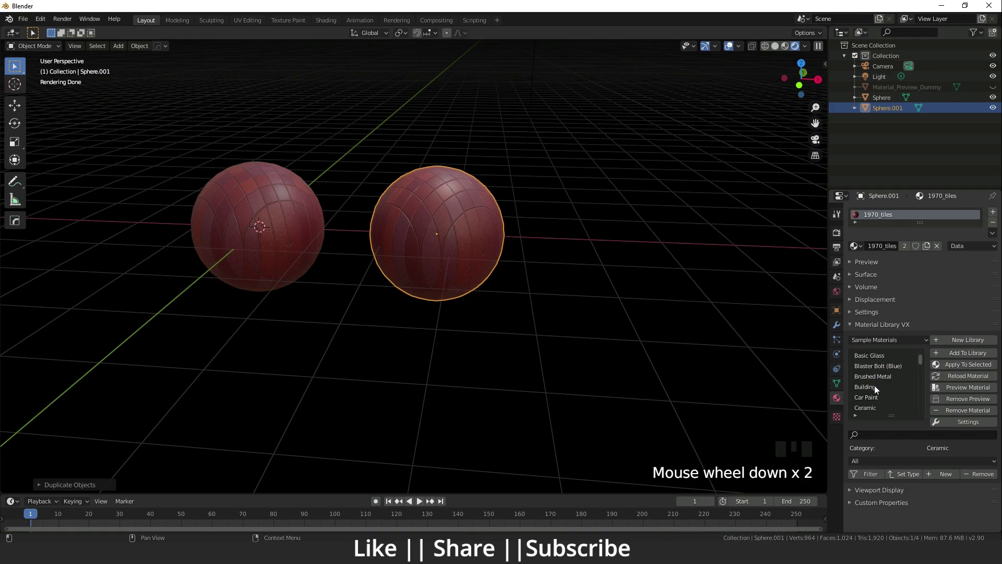
pyautogui.click(875, 387)
pyautogui.click(960, 364)
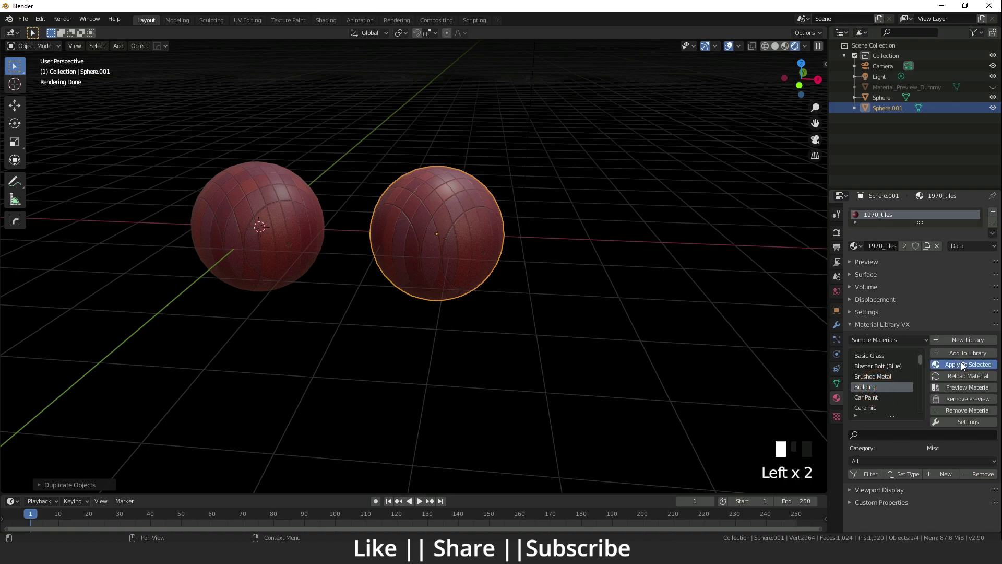
pyautogui.scroll(5, 452, 293)
pyautogui.scroll(-1, 452, 236)
pyautogui.scroll(-3, 465, 240)
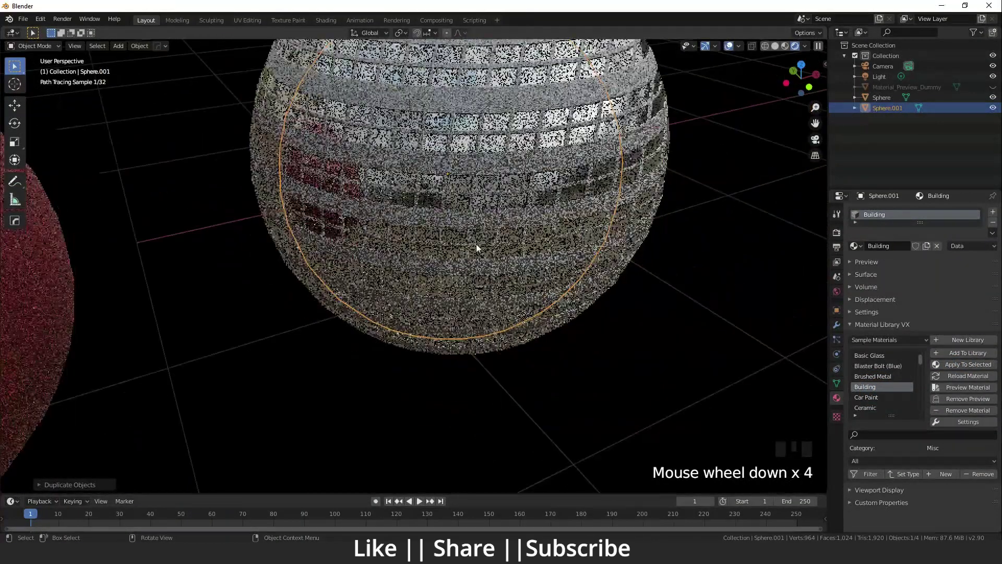
pyautogui.keyDown('shift'); pyautogui.moveTo(521, 246); pyautogui.dragTo(380, 256, button='middle'); pyautogui.keyUp('shift')
# - Add a cube mesh at the 3D cursor and activate the Move tool
pyautogui.scroll(-4, 413, 276)
pyautogui.moveTo(423, 283); pyautogui.dragTo(393, 251, button='middle')
pyautogui.hotkey('shift', 'a')
pyautogui.moveTo(394, 251)
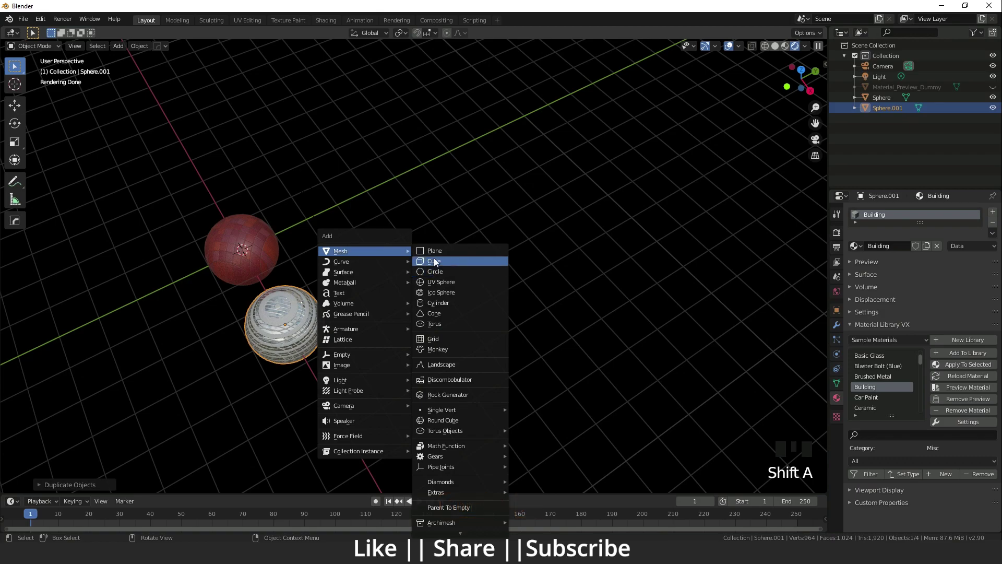
pyautogui.click(436, 261)
pyautogui.scroll(-2, 434, 218)
pyautogui.moveTo(434, 218); pyautogui.dragTo(352, 240, button='middle')
pyautogui.scroll(2, 346, 246)
pyautogui.press('w')
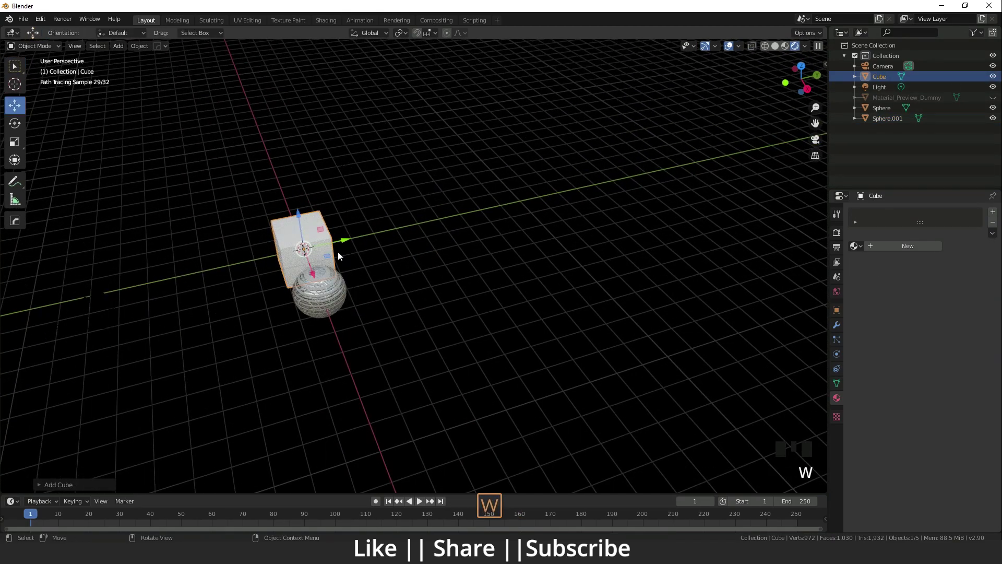
# - Move the cube along the Y axis, well clear of the spheres
pyautogui.moveTo(349, 241); pyautogui.dragTo(540, 196)
pyautogui.scroll(3, 496, 218)
pyautogui.moveTo(496, 218); pyautogui.dragTo(538, 197, button='middle')
pyautogui.keyDown('shift'); pyautogui.moveTo(537, 196); pyautogui.dragTo(524, 192, button='middle'); pyautogui.keyUp('shift')
# - Select the cube's top vertices in Edit Mode and raise them along Z to form a tall tower
pyautogui.press('Tab')
pyautogui.press('Tab')
pyautogui.press('Tab')
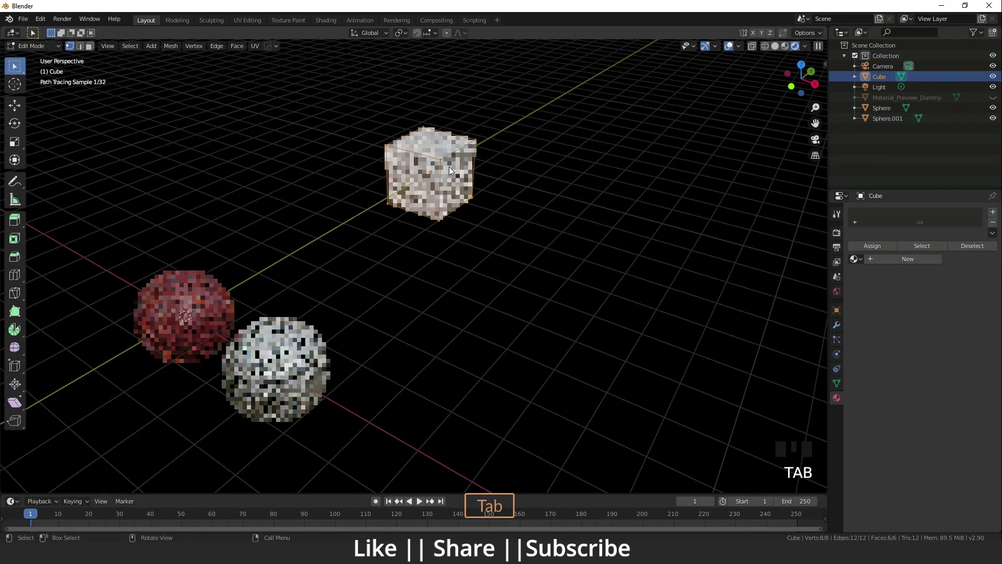
pyautogui.moveTo(428, 155); pyautogui.dragTo(260, 116, button='middle')
pyautogui.moveTo(260, 117); pyautogui.dragTo(438, 217)
pyautogui.press('w')
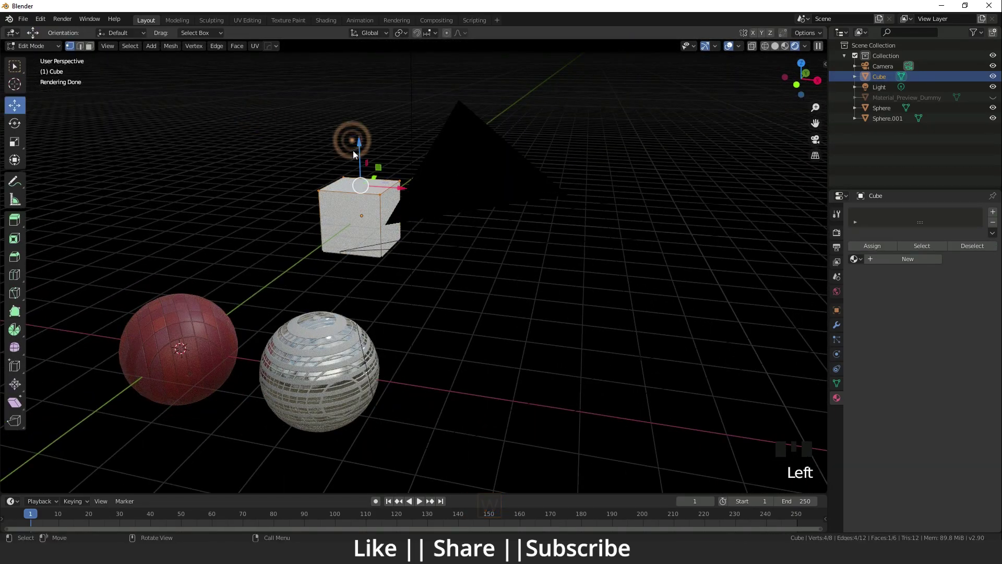
pyautogui.moveTo(291, 139); pyautogui.dragTo(465, 220)
pyautogui.moveTo(363, 151); pyautogui.dragTo(365, 425)
pyautogui.press('Tab')
# - Create a material on the tower and apply the Building material from the Sample Materials library
pyautogui.keyDown('shift'); pyautogui.moveTo(423, 295); pyautogui.dragTo(355, 291, button='middle'); pyautogui.keyUp('shift')
pyautogui.scroll(1, 365, 311)
pyautogui.doubleClick(902, 243)
pyautogui.click(902, 243)
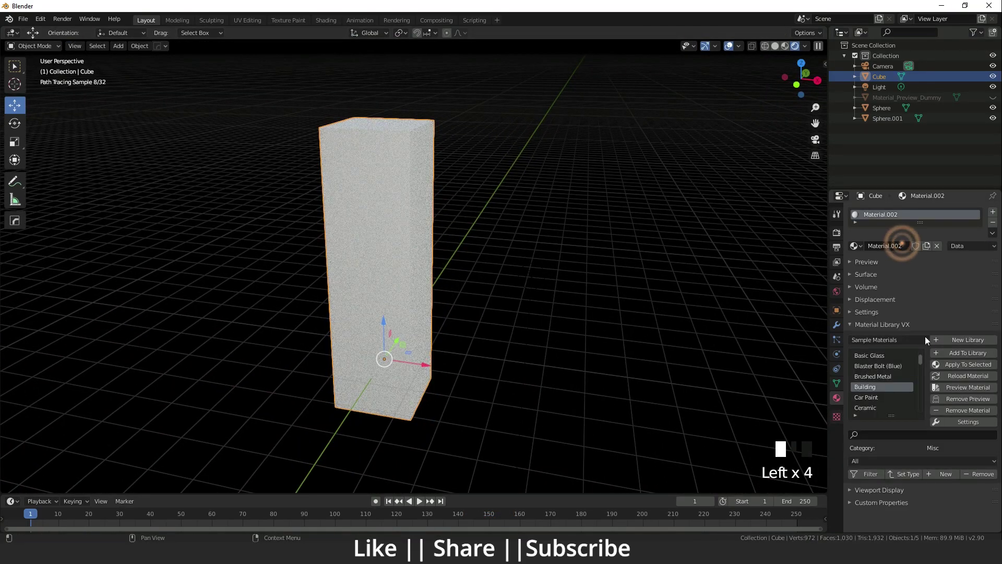
pyautogui.click(968, 363)
pyautogui.scroll(4, 409, 293)
pyautogui.scroll(2, 374, 306)
pyautogui.moveTo(373, 306); pyautogui.dragTo(550, 212, button='middle')
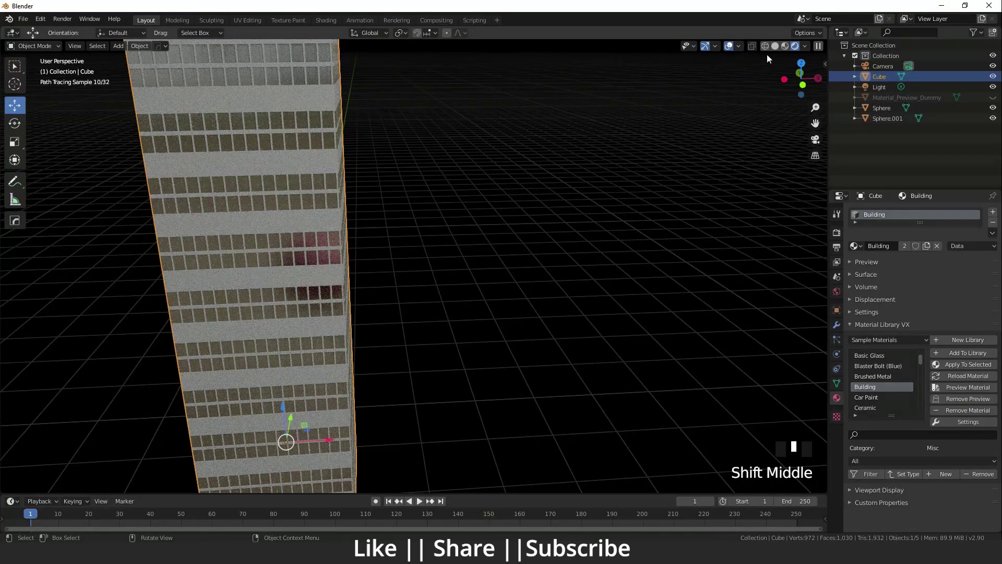
# - Switch the viewport to Material Preview shading and examine the tower's facade and surroundings from several angles
pyautogui.click(785, 46)
pyautogui.scroll(-4, 345, 243)
pyautogui.moveTo(346, 243)
pyautogui.mouseDown(button='middle')
pyautogui.moveTo(125, 416)
pyautogui.moveTo(562, 315)
pyautogui.moveTo(454, 336)
pyautogui.moveTo(398, 331)
pyautogui.moveTo(351, 351)
pyautogui.moveTo(425, 295)
pyautogui.moveTo(463, 293)
pyautogui.mouseUp(button='middle')
pyautogui.scroll(-3, 561, 315)
pyautogui.scroll(4, 396, 332)
pyautogui.scroll(-6, 403, 357)
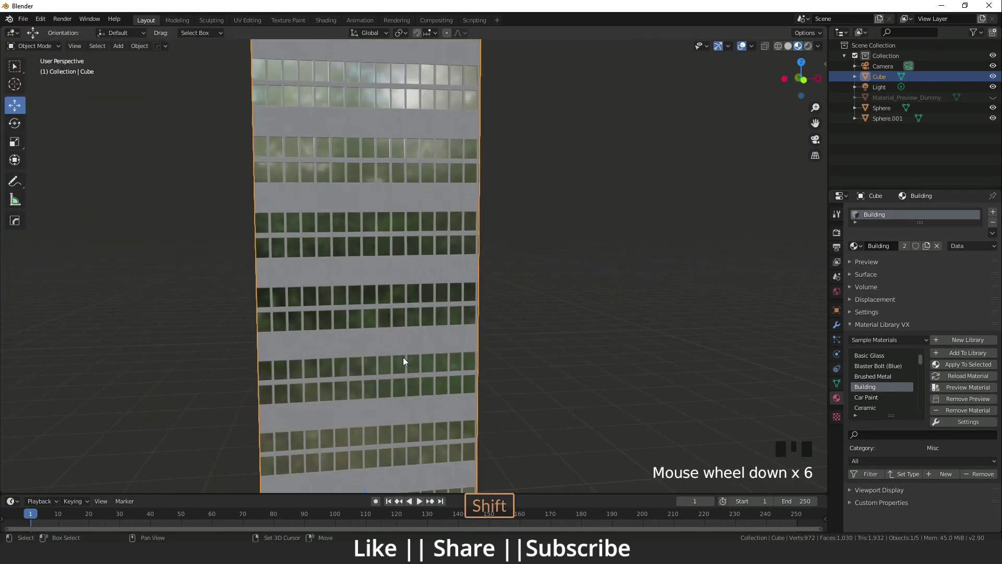
pyautogui.moveTo(403, 357); pyautogui.dragTo(447, 286, button='middle')
pyautogui.scroll(-3, 421, 316)
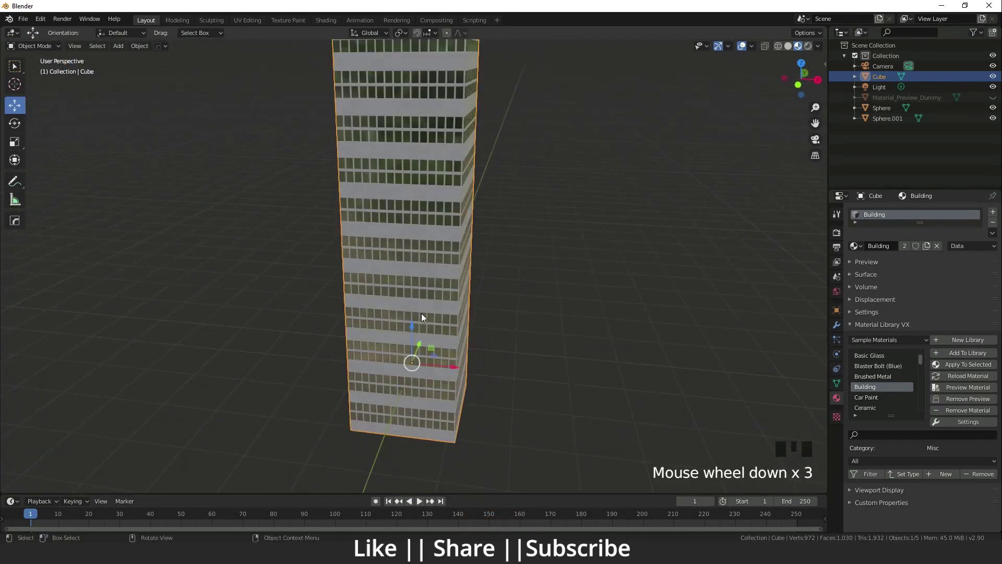
pyautogui.keyDown('shift'); pyautogui.moveTo(420, 318); pyautogui.dragTo(432, 155, button='middle'); pyautogui.keyUp('shift')
pyautogui.moveTo(410, 293); pyautogui.dragTo(275, 205, button='middle')
pyautogui.scroll(-3, 519, 329)
pyautogui.moveTo(492, 244); pyautogui.dragTo(496, 340, button='middle')
pyautogui.keyDown('shift'); pyautogui.moveTo(512, 459); pyautogui.dragTo(504, 340, button='middle'); pyautogui.keyUp('shift')
pyautogui.scroll(-5, 504, 340)
pyautogui.moveTo(574, 334); pyautogui.dragTo(539, 327, button='middle')
# - Apply the Car Paint material from the Sample Materials library to the second sphere
pyautogui.scroll(6, 540, 327)
pyautogui.click(505, 282)
pyautogui.click(878, 398)
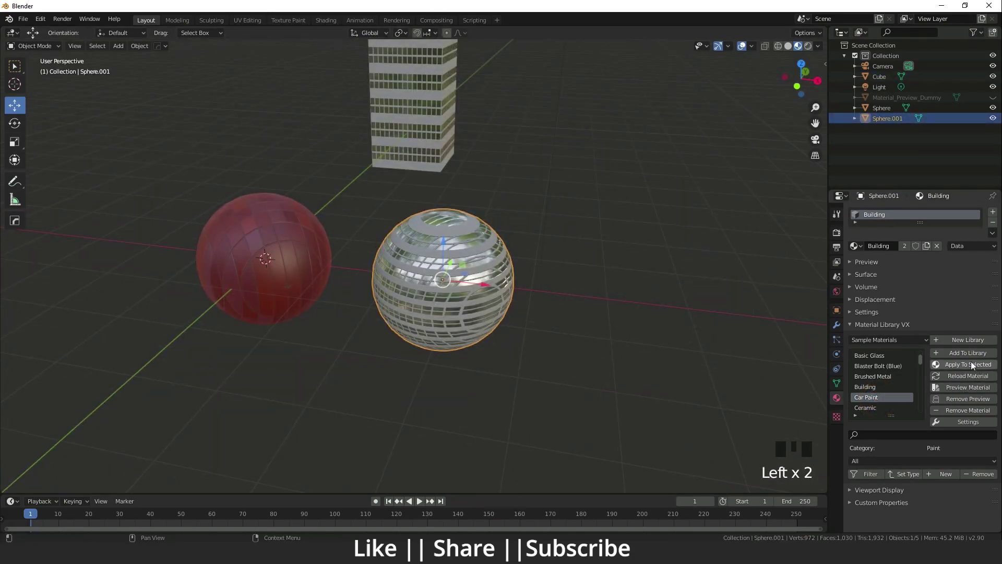
pyautogui.click(968, 364)
pyautogui.scroll(3, 393, 353)
pyautogui.scroll(-3, 393, 353)
# - Switch the viewport to Rendered shading and examine the Car Paint sphere
pyautogui.moveTo(465, 358); pyautogui.dragTo(758, 77, button='middle')
pyautogui.click(807, 47)
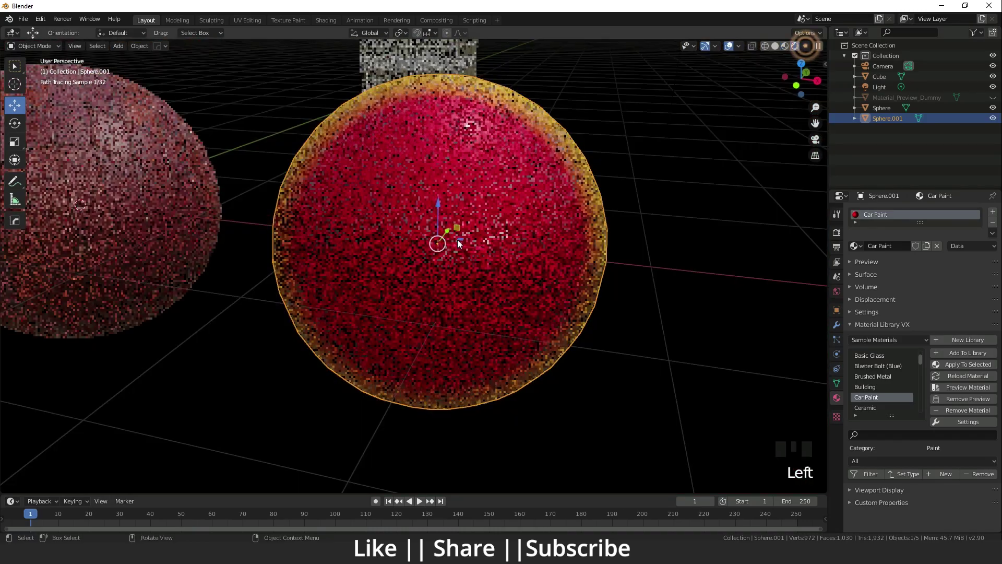
pyautogui.moveTo(457, 240)
pyautogui.mouseDown(button='middle')
pyautogui.moveTo(492, 287)
pyautogui.moveTo(511, 290)
pyautogui.moveTo(480, 294)
pyautogui.mouseUp(button='middle')
pyautogui.scroll(-3, 480, 295)
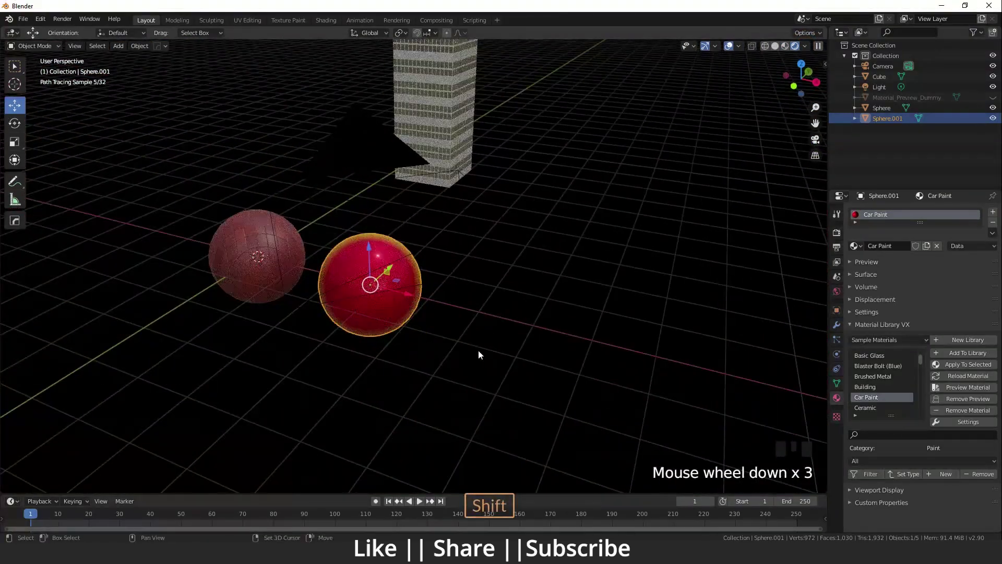
pyautogui.moveTo(479, 354); pyautogui.dragTo(509, 288, button='middle')
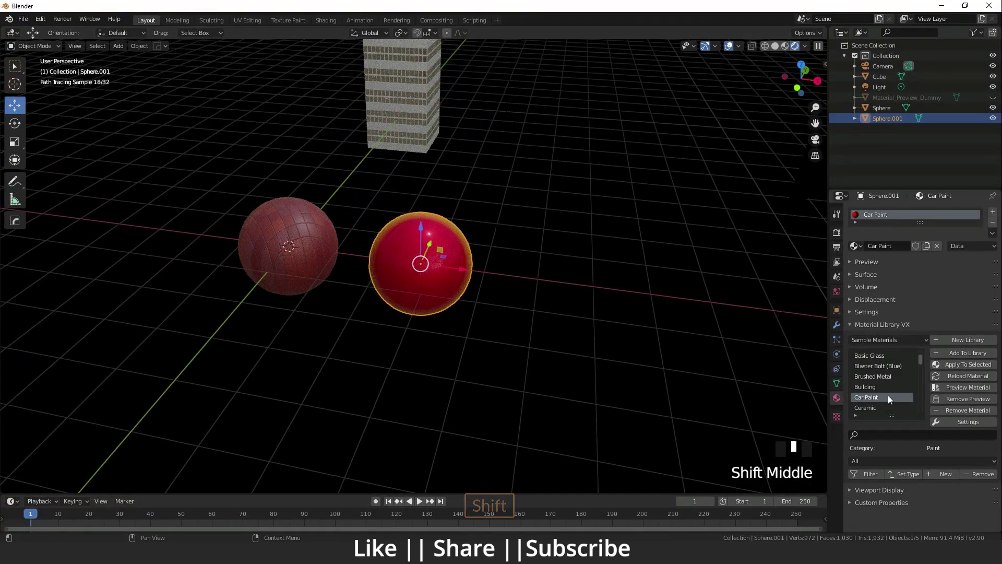
# - Duplicate the Car Paint sphere and place the copy about 2.5 m along the X axis
pyautogui.scroll(-5, 888, 396)
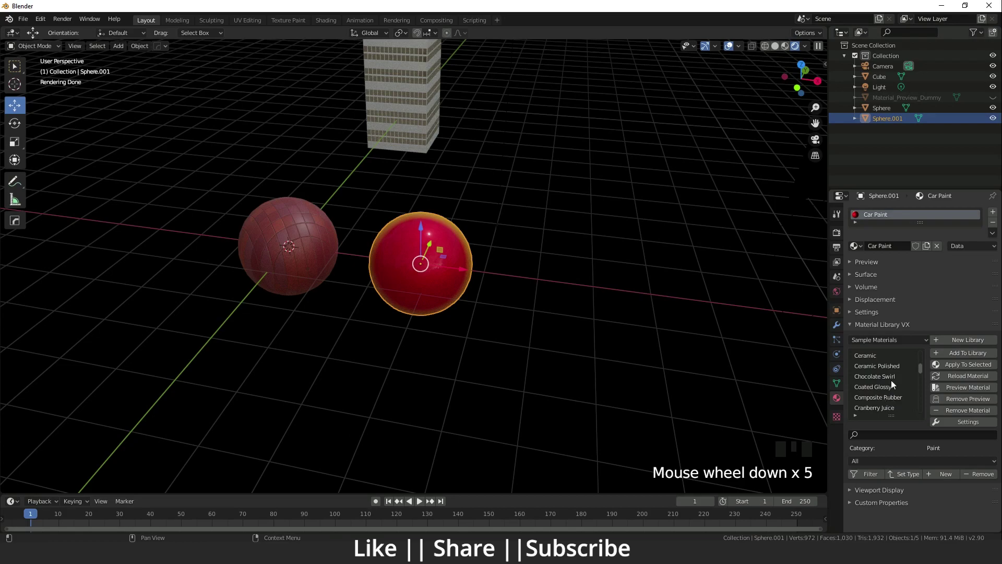
pyautogui.click(425, 265)
pyautogui.hotkey('shift', 'd')
pyautogui.press('x')
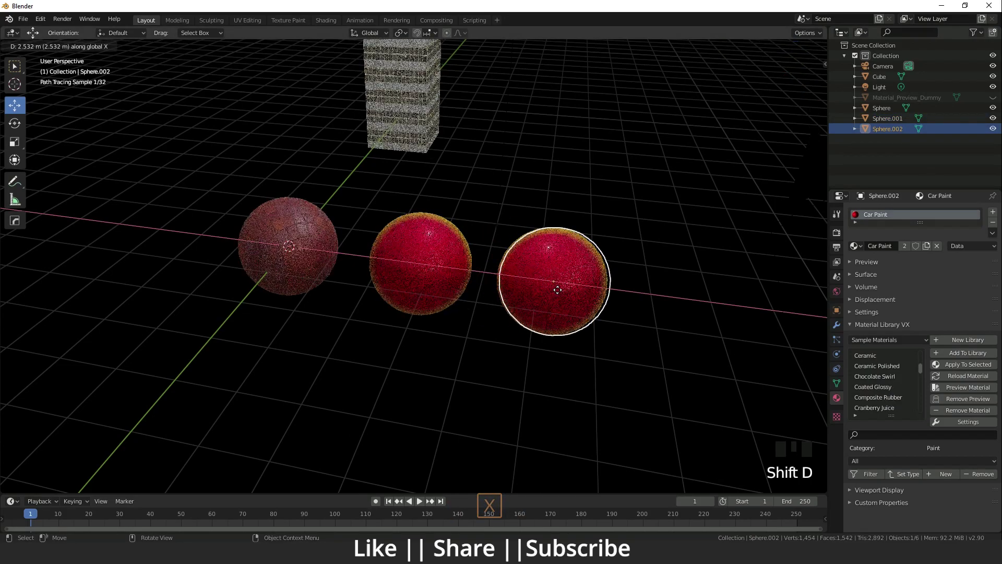
pyautogui.click(559, 290)
# - Apply the Chocolate Swirl sample material to the third sphere and inspect its surface
pyautogui.click(878, 376)
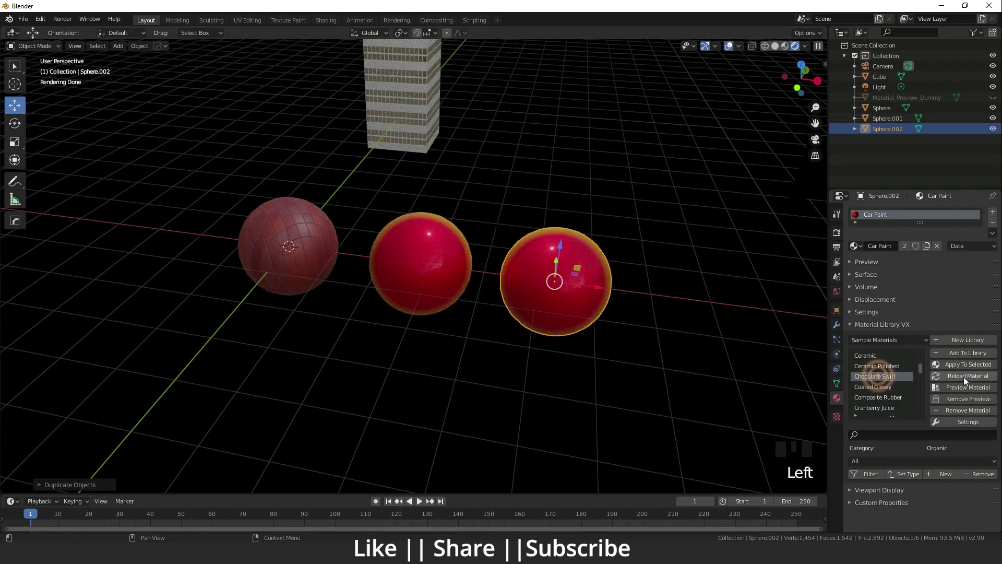
pyautogui.click(973, 366)
pyautogui.scroll(2, 594, 311)
pyautogui.keyDown('shift'); pyautogui.moveTo(594, 311); pyautogui.dragTo(598, 293, button='middle'); pyautogui.keyUp('shift')
pyautogui.scroll(-2, 453, 293)
pyautogui.moveTo(453, 292); pyautogui.dragTo(461, 356, button='middle')
pyautogui.click(462, 355)
pyautogui.click(465, 353)
pyautogui.scroll(2, 416, 349)
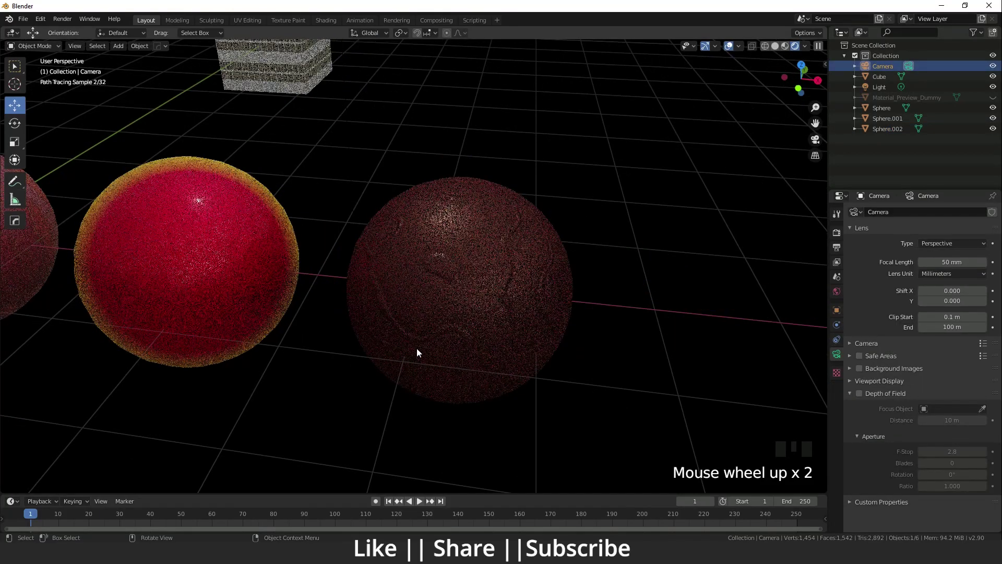
# - Reselect the Chocolate Swirl sphere and duplicate it, placing the copy next in the row
pyautogui.keyDown('shift'); pyautogui.moveTo(599, 361); pyautogui.dragTo(346, 192, button='middle'); pyautogui.keyUp('shift')
pyautogui.keyDown('shift'); pyautogui.click(346, 191); pyautogui.keyUp('shift')
pyautogui.scroll(-3, 390, 269)
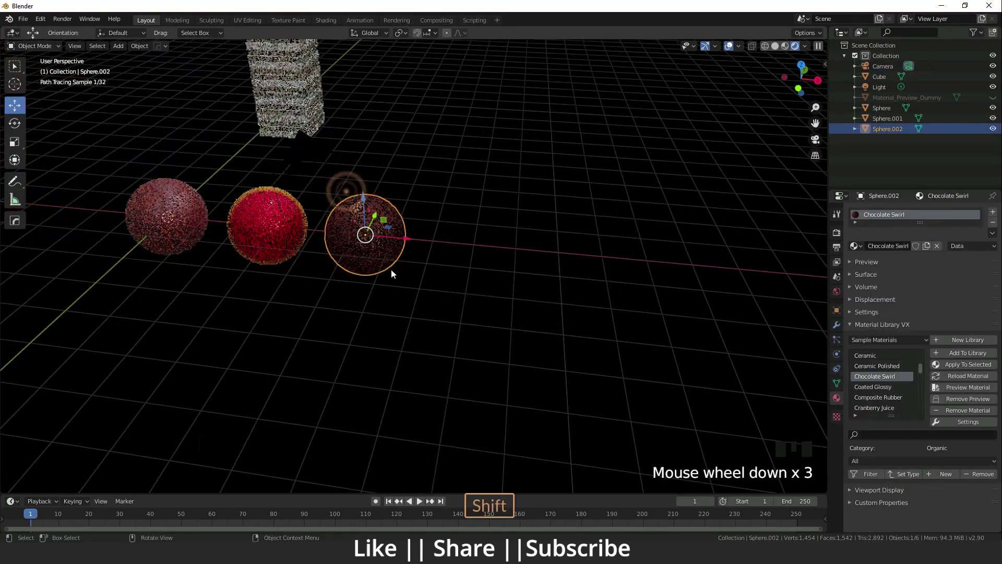
pyautogui.hotkey('shift', 'd')
pyautogui.click(496, 284)
pyautogui.keyDown('shift'); pyautogui.moveTo(499, 288); pyautogui.dragTo(485, 287, button='middle'); pyautogui.keyUp('shift')
# - Apply the Fake Glass sample material to the fourth sphere and inspect its reflections
pyautogui.scroll(-5, 888, 388)
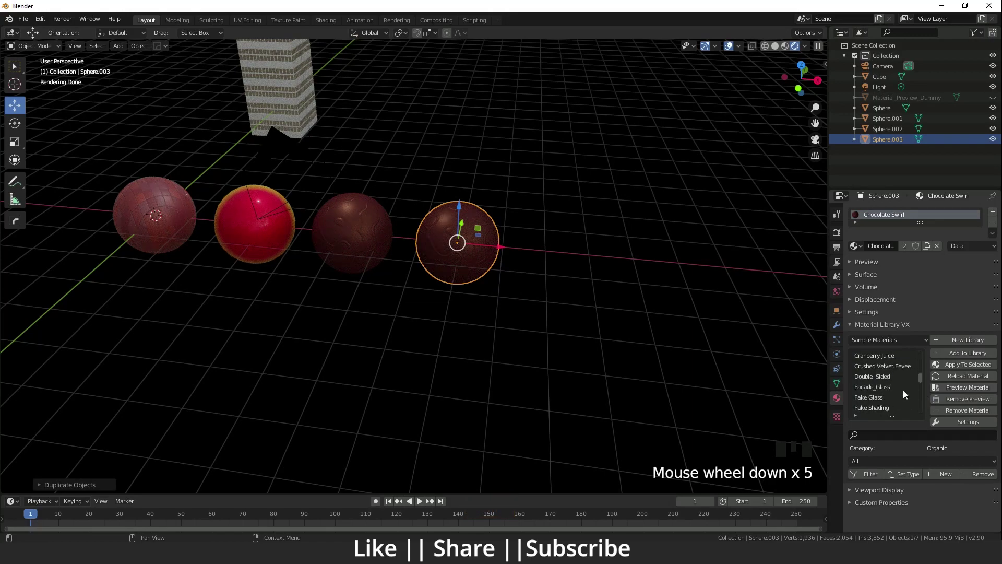
pyautogui.scroll(9, 891, 391)
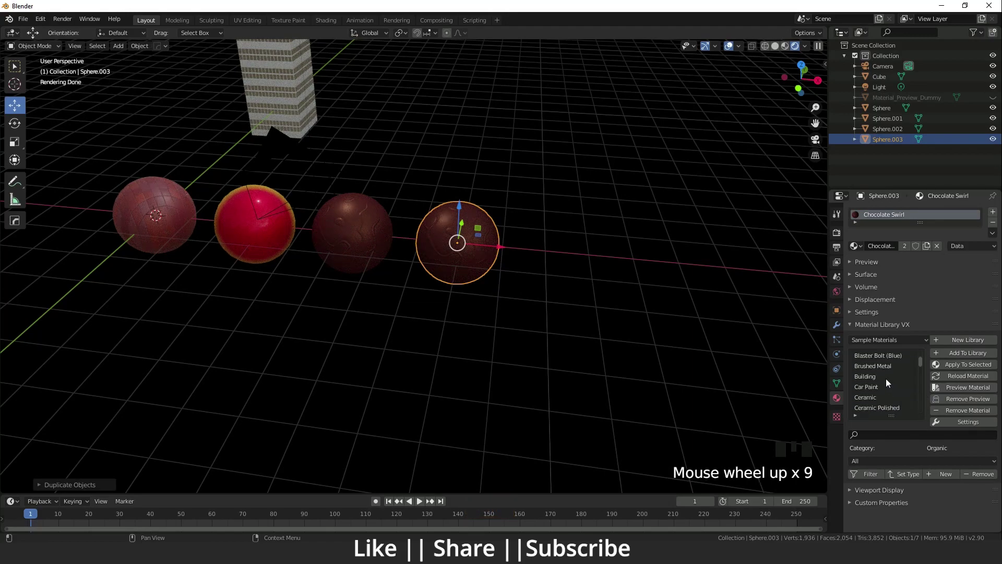
pyautogui.scroll(-4, 887, 381)
pyautogui.scroll(-5, 886, 382)
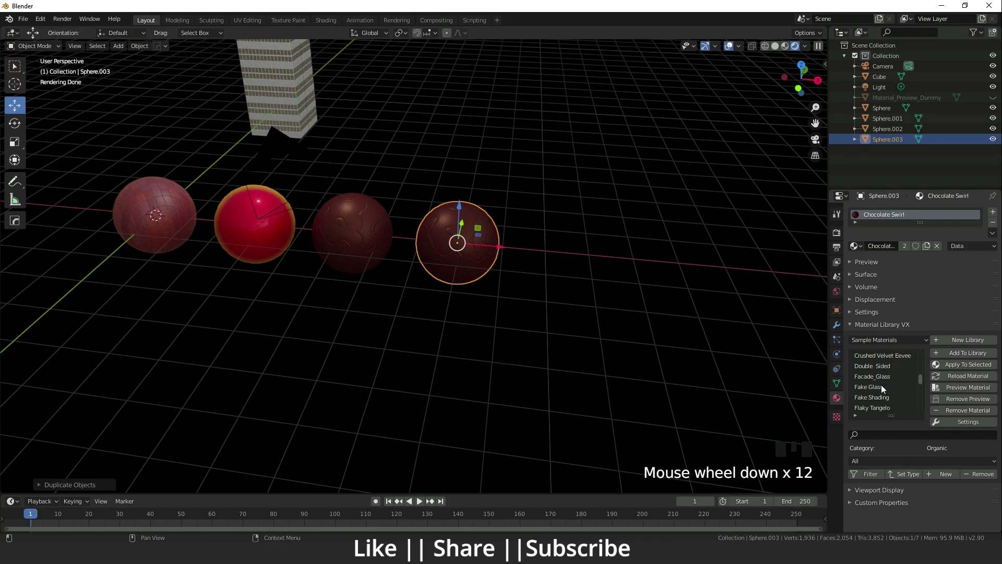
pyautogui.click(881, 386)
pyautogui.scroll(4, 505, 234)
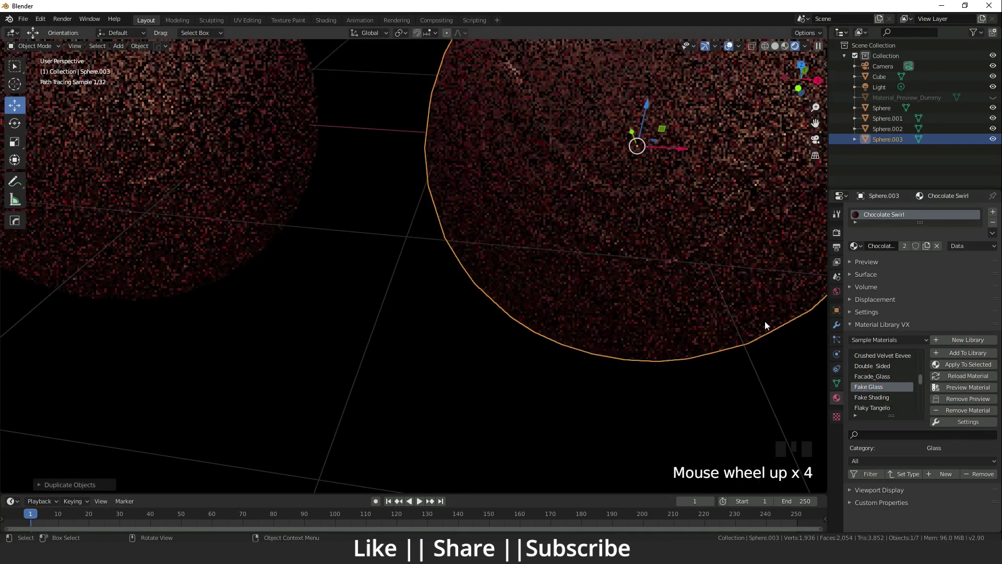
pyautogui.click(968, 365)
pyautogui.scroll(-3, 522, 321)
pyautogui.keyDown('shift'); pyautogui.moveTo(500, 317); pyautogui.dragTo(557, 292, button='middle'); pyautogui.keyUp('shift')
pyautogui.scroll(3, 484, 290)
pyautogui.keyDown('shift'); pyautogui.moveTo(630, 342); pyautogui.dragTo(519, 306, button='middle'); pyautogui.keyUp('shift')
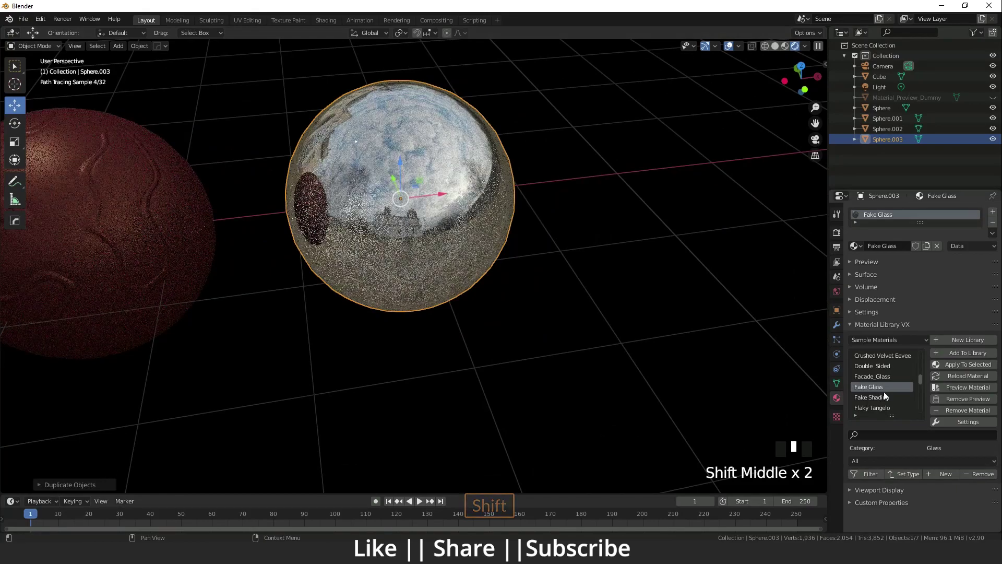
# - Duplicate the Fake Glass sphere and place the copy about 2.5 m along the X axis
pyautogui.scroll(-2, 437, 255)
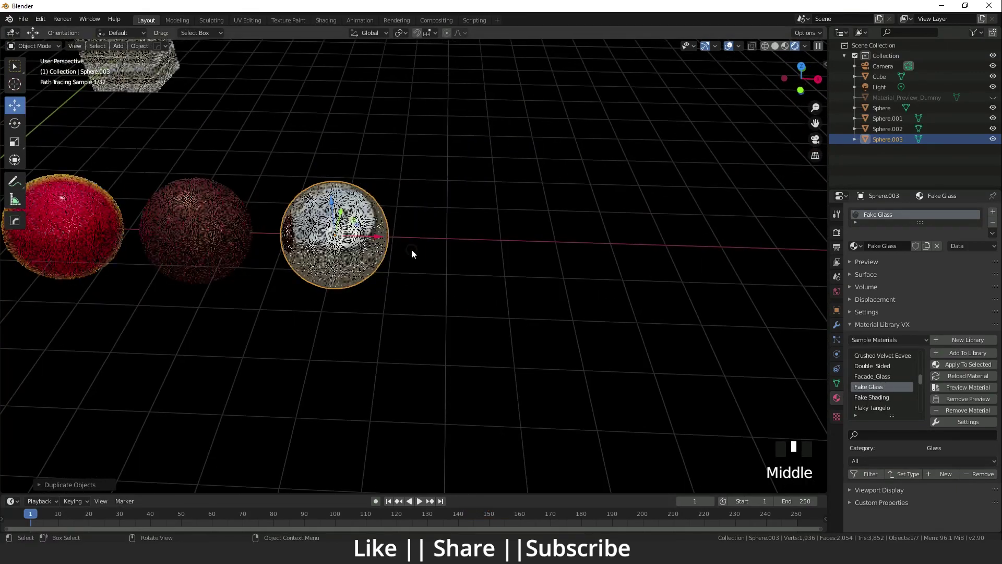
pyautogui.click(411, 250)
pyautogui.click(377, 236)
pyautogui.hotkey('shift', 'd')
pyautogui.press('x')
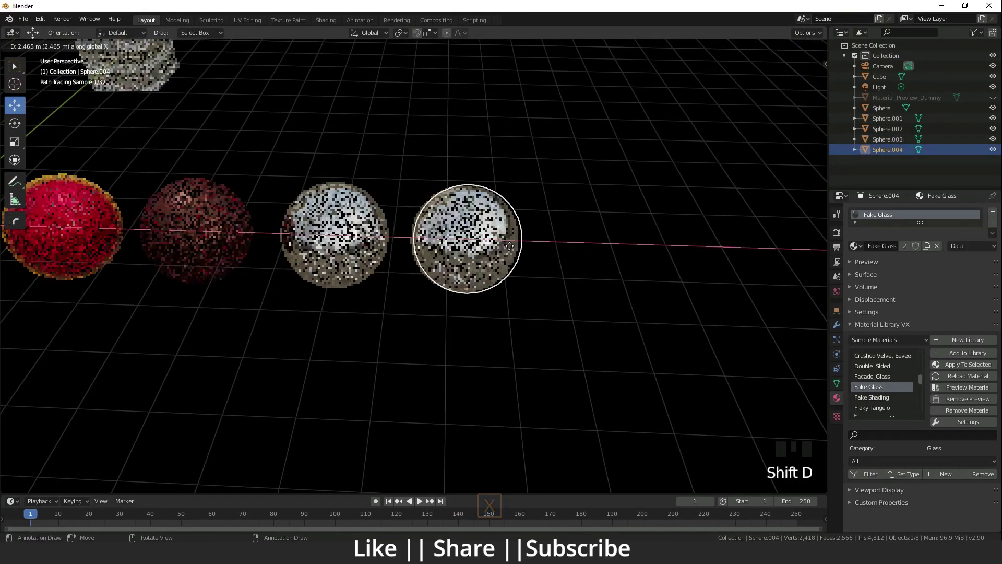
pyautogui.click(511, 246)
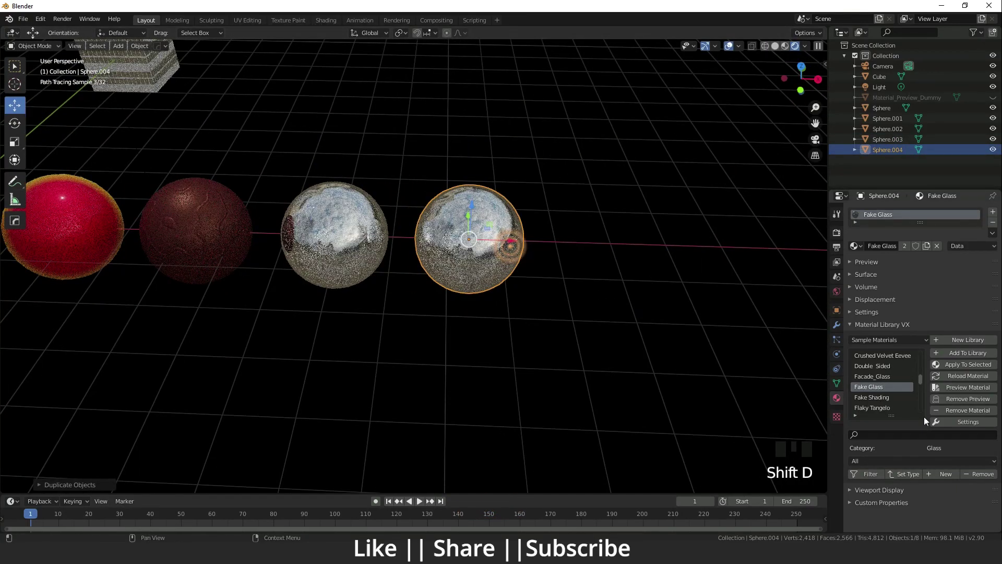
# - Apply the Facade_Glass sample material to the fifth sphere and switch the viewport to Material Preview shading
pyautogui.click(890, 376)
pyautogui.click(970, 367)
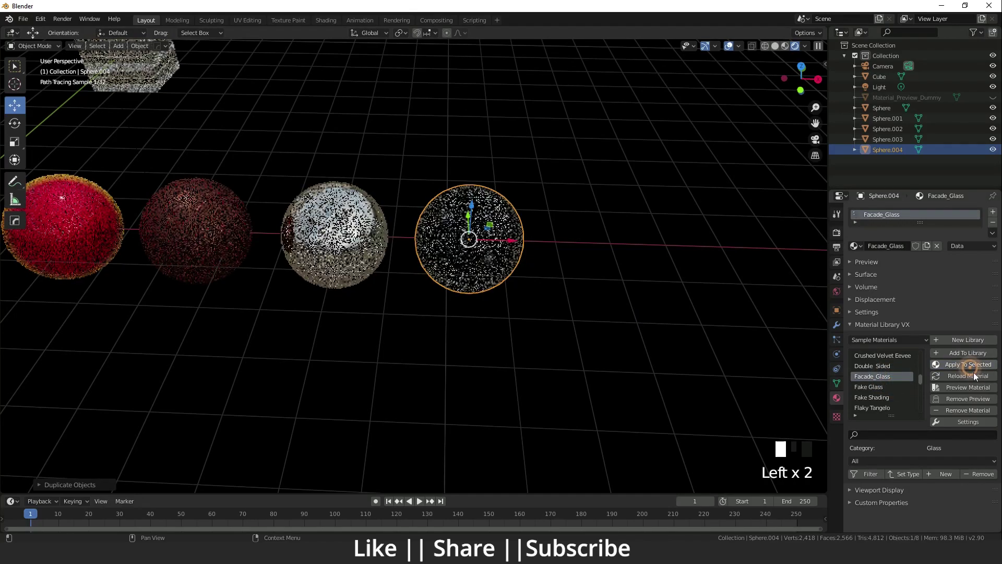
pyautogui.scroll(2, 484, 224)
pyautogui.moveTo(483, 225); pyautogui.dragTo(351, 282, button='middle')
pyautogui.scroll(-4, 414, 261)
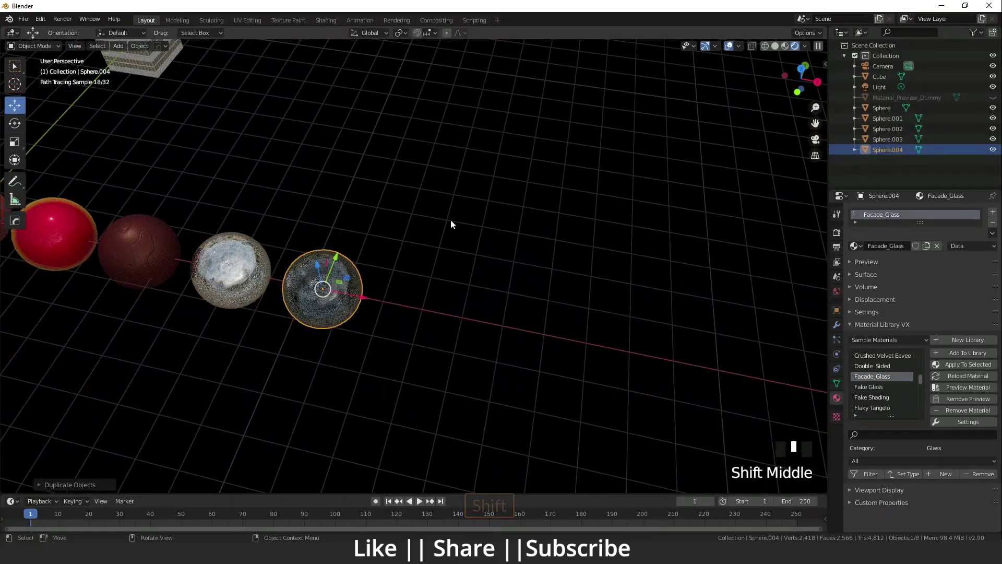
pyautogui.click(785, 46)
pyautogui.keyDown('shift'); pyautogui.moveTo(490, 243); pyautogui.dragTo(336, 249, button='middle'); pyautogui.keyUp('shift')
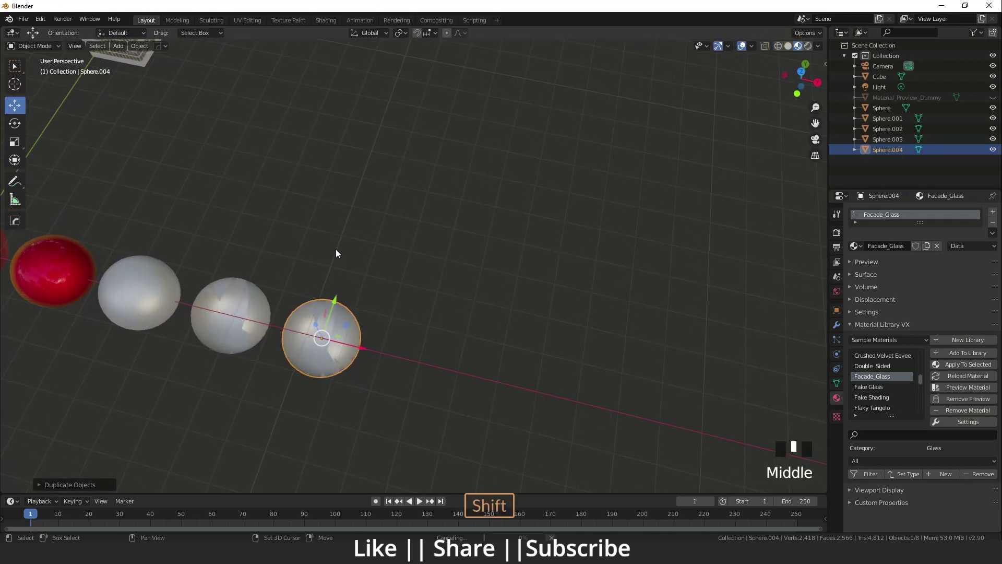
# - Add a cylinder mesh, move it into the open space beside the sphere row and raise it along Z
pyautogui.hotkey('shift', 'a')
pyautogui.moveTo(328, 110)
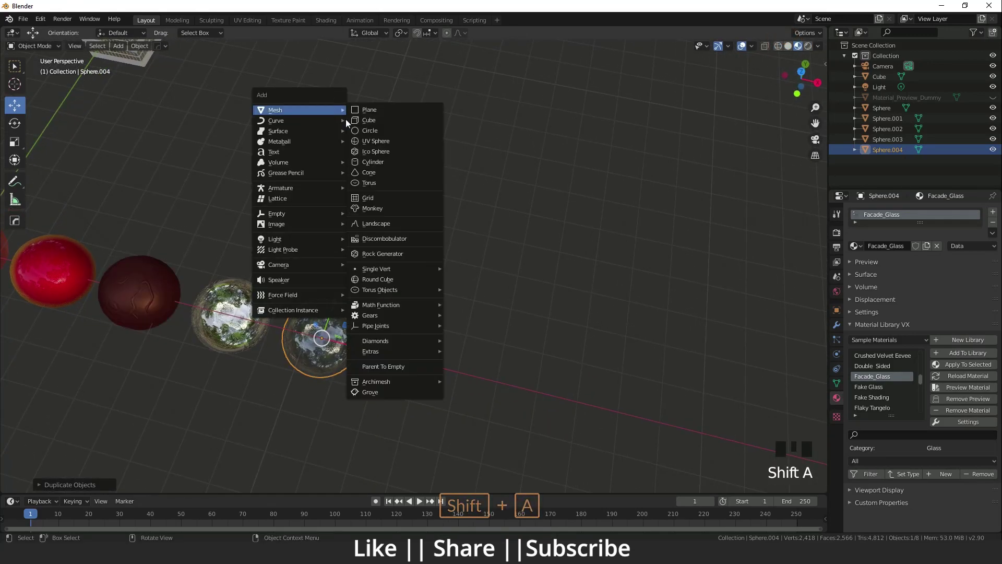
pyautogui.click(381, 162)
pyautogui.scroll(-4, 235, 183)
pyautogui.moveTo(381, 183); pyautogui.dragTo(403, 201, button='middle')
pyautogui.moveTo(416, 212); pyautogui.dragTo(556, 244)
pyautogui.moveTo(614, 313); pyautogui.dragTo(529, 255, button='middle')
pyautogui.scroll(1, 547, 296)
pyautogui.moveTo(527, 254); pyautogui.dragTo(531, 192)
pyautogui.scroll(3, 527, 213)
pyautogui.keyDown('shift'); pyautogui.moveTo(527, 213); pyautogui.dragTo(421, 267, button='middle'); pyautogui.keyUp('shift')
# - Turn on X-ray in Edit Mode and scale down the cylinder's bottom vertices to taper it into a cup shape
pyautogui.press('Tab')
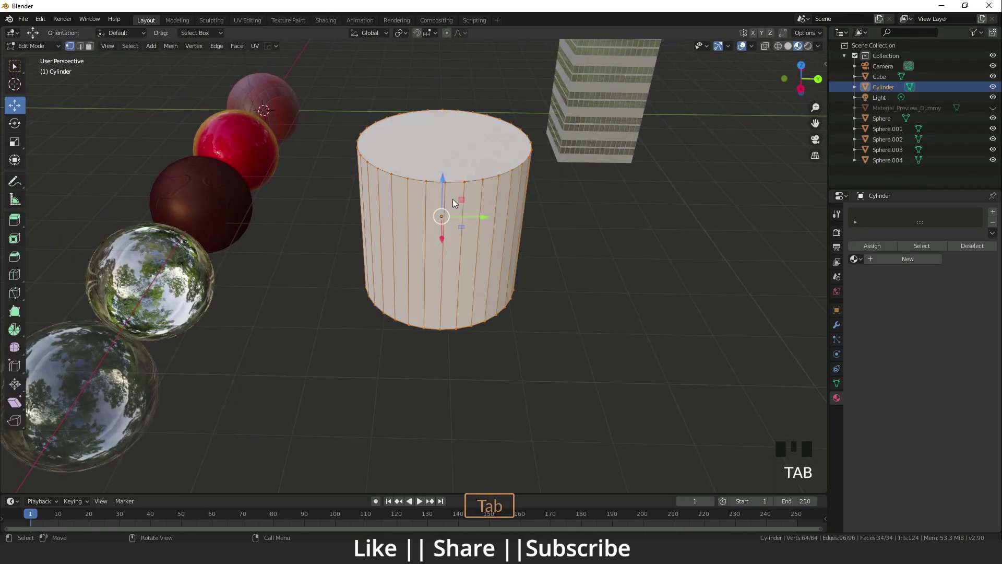
pyautogui.moveTo(438, 204); pyautogui.dragTo(412, 178, button='middle')
pyautogui.scroll(-3, 349, 192)
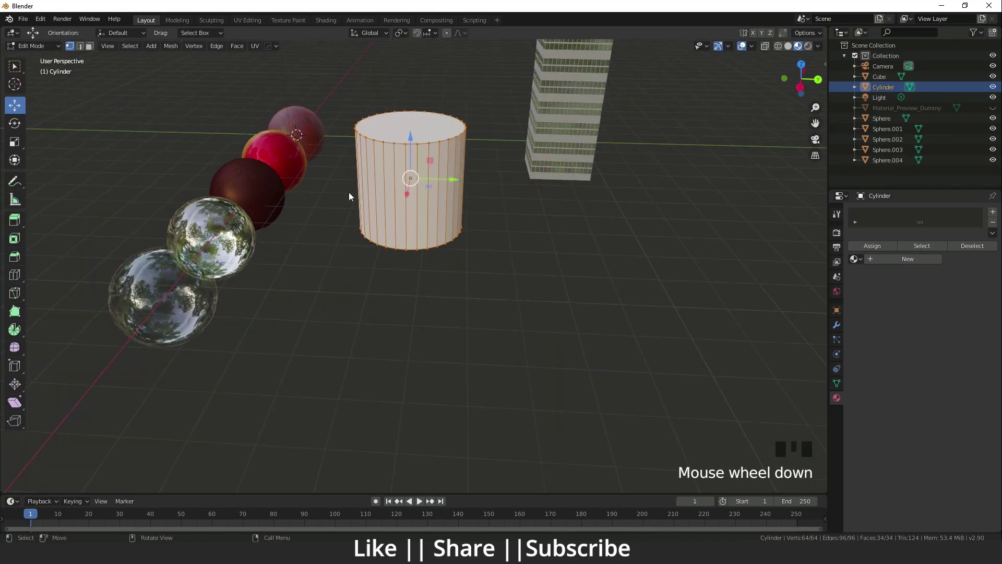
pyautogui.click(764, 46)
pyautogui.moveTo(530, 240); pyautogui.dragTo(314, 199)
pyautogui.moveTo(312, 160); pyautogui.dragTo(539, 313)
pyautogui.press('s')
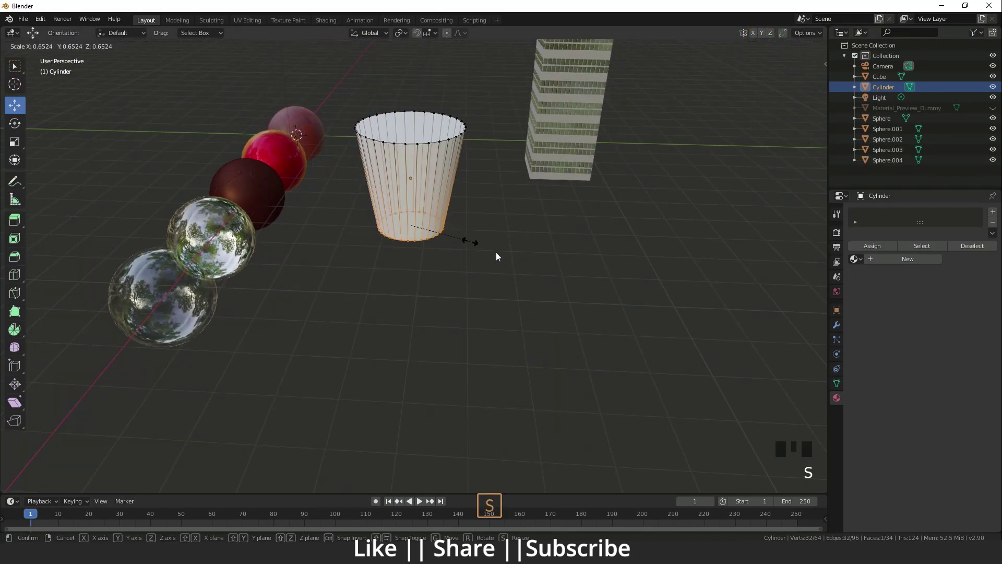
pyautogui.click(462, 240)
pyautogui.press('Tab')
pyautogui.moveTo(400, 123); pyautogui.dragTo(398, 142, button='middle')
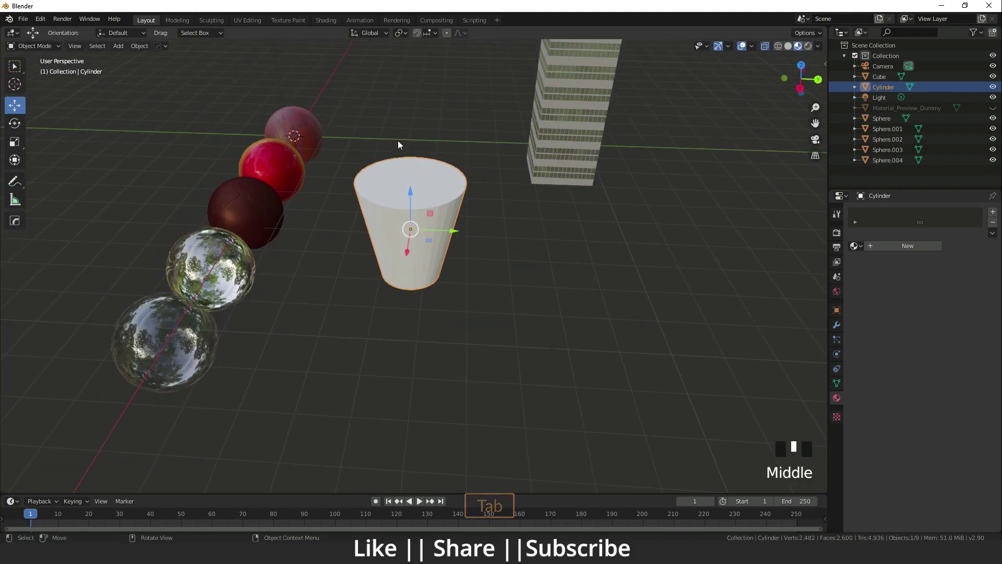
# - Delete the top face of the tapered cylinder in Edit Mode to leave the cup open, and return to Object Mode
pyautogui.press('Tab')
pyautogui.press('3')
pyautogui.click(408, 183)
pyautogui.press('Delete')
pyautogui.click(381, 208)
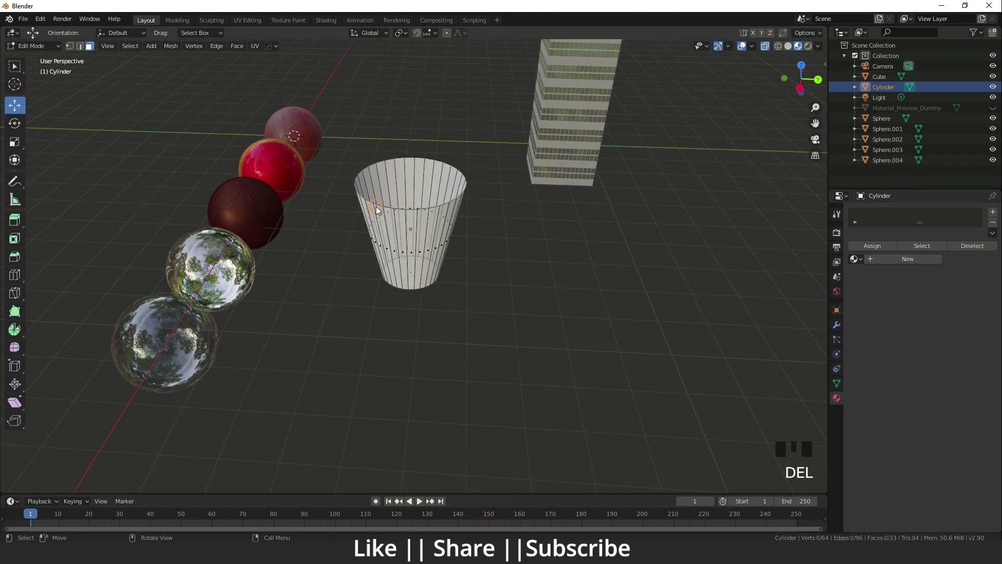
pyautogui.moveTo(381, 208); pyautogui.dragTo(429, 229, button='middle')
pyautogui.press('Tab')
pyautogui.moveTo(533, 279); pyautogui.dragTo(559, 259, button='middle')
pyautogui.click(765, 47)
pyautogui.keyDown('shift'); pyautogui.moveTo(624, 273); pyautogui.dragTo(595, 235, button='middle'); pyautogui.keyUp('shift')
pyautogui.keyDown('shift'); pyautogui.moveTo(595, 235); pyautogui.dragTo(534, 213, button='middle'); pyautogui.keyUp('shift')
# - Add a Solidify modifier to the open cup
pyautogui.click(491, 218)
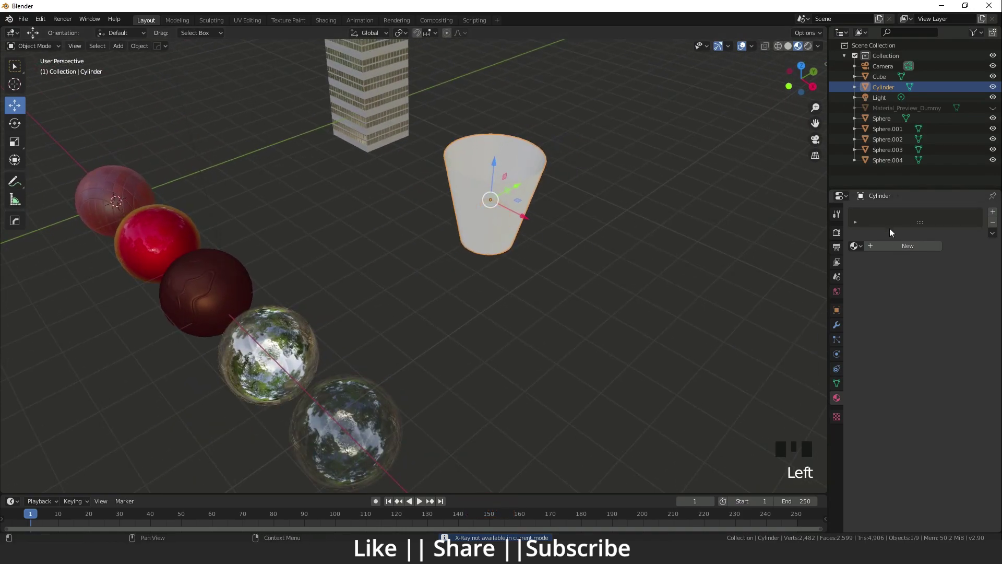
pyautogui.click(837, 325)
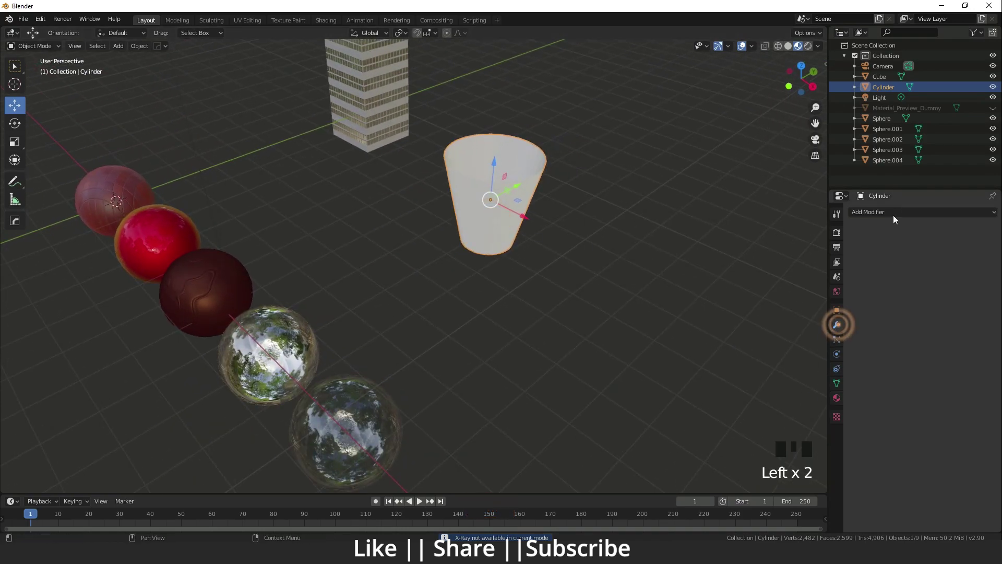
pyautogui.click(892, 209)
pyautogui.click(796, 372)
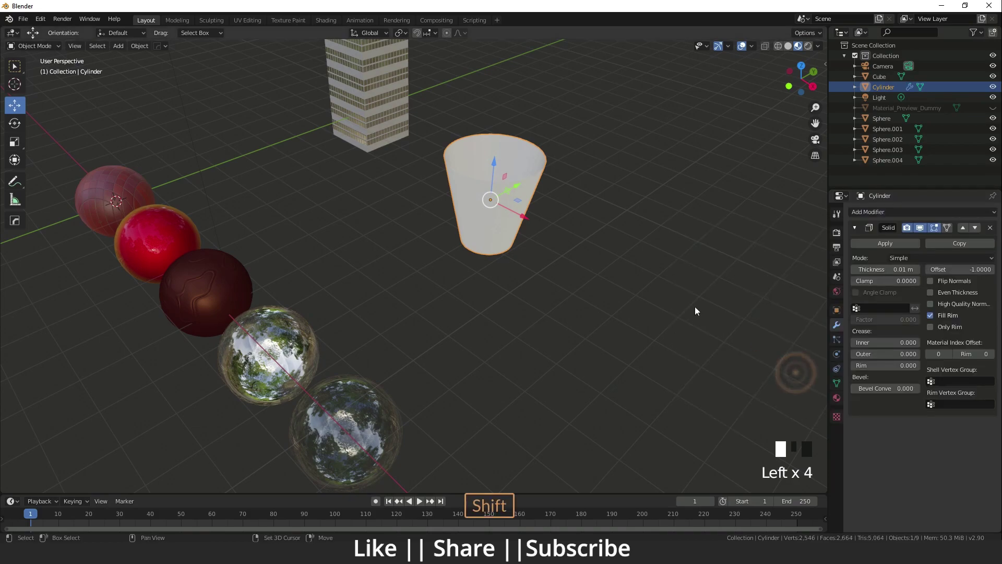
# - Set the cup's Solidify thickness to 0.11 m
pyautogui.keyDown('shift'); pyautogui.moveTo(694, 305); pyautogui.dragTo(692, 304, button='middle'); pyautogui.keyUp('shift')
pyautogui.moveTo(887, 269); pyautogui.dragTo(891, 267)
pyautogui.scroll(2, 562, 246)
pyautogui.keyDown('shift'); pyautogui.moveTo(556, 251); pyautogui.dragTo(509, 264, button='middle'); pyautogui.keyUp('shift')
pyautogui.scroll(-3, 561, 278)
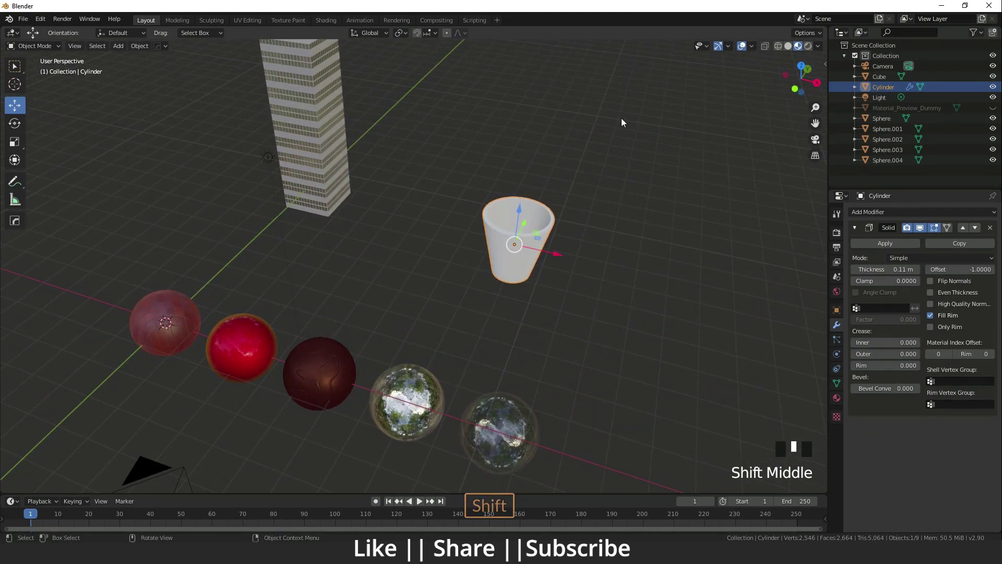
# - Switch the viewport to Rendered shading and frame the cup
pyautogui.click(808, 46)
pyautogui.scroll(2, 575, 324)
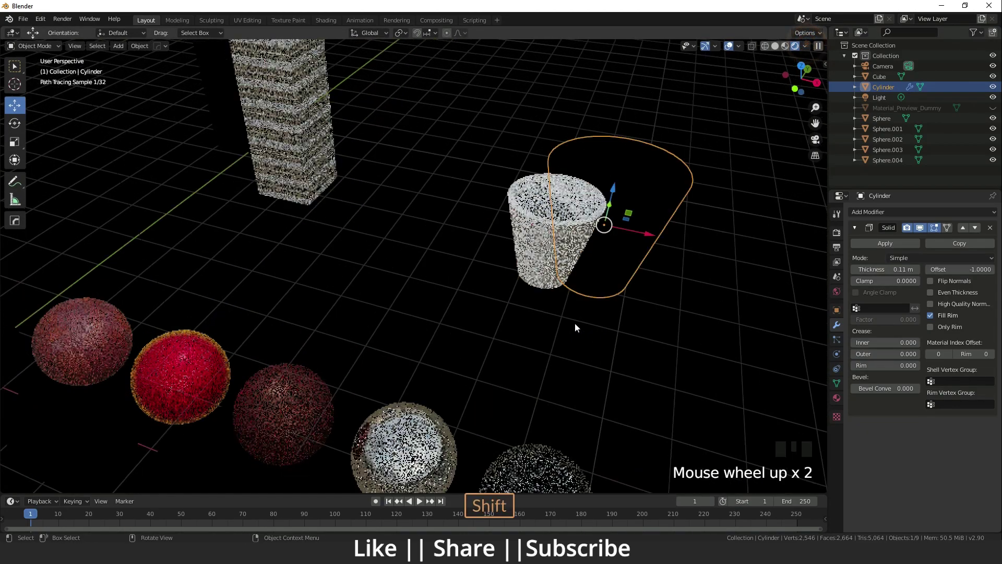
pyautogui.keyDown('shift'); pyautogui.moveTo(575, 324); pyautogui.dragTo(556, 298, button='middle'); pyautogui.keyUp('shift')
# - Create a new material on the cup, apply the Facade_Glass sample material to it and deselect the cup
pyautogui.click(836, 397)
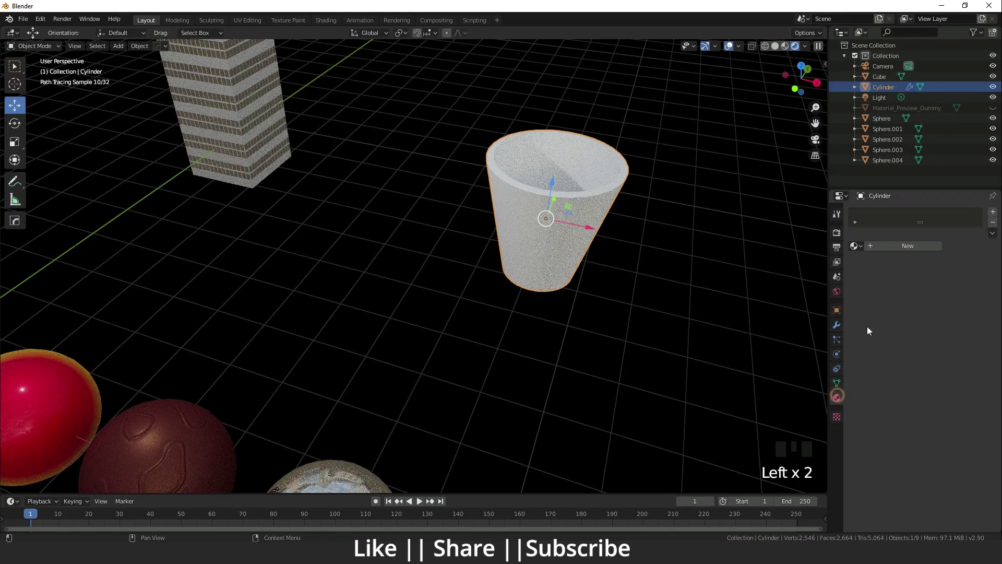
pyautogui.click(878, 245)
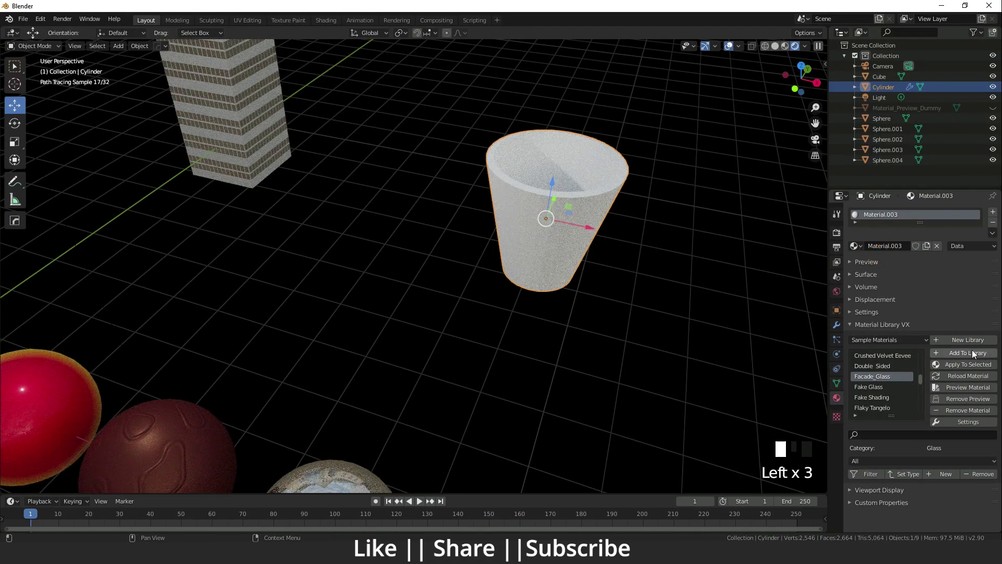
pyautogui.keyDown('shift'); pyautogui.moveTo(572, 265); pyautogui.dragTo(548, 251, button='middle'); pyautogui.keyUp('shift')
pyautogui.scroll(3, 548, 251)
pyautogui.click(660, 297)
pyautogui.keyDown('shift'); pyautogui.moveTo(643, 270); pyautogui.dragTo(597, 264, button='middle'); pyautogui.keyUp('shift')
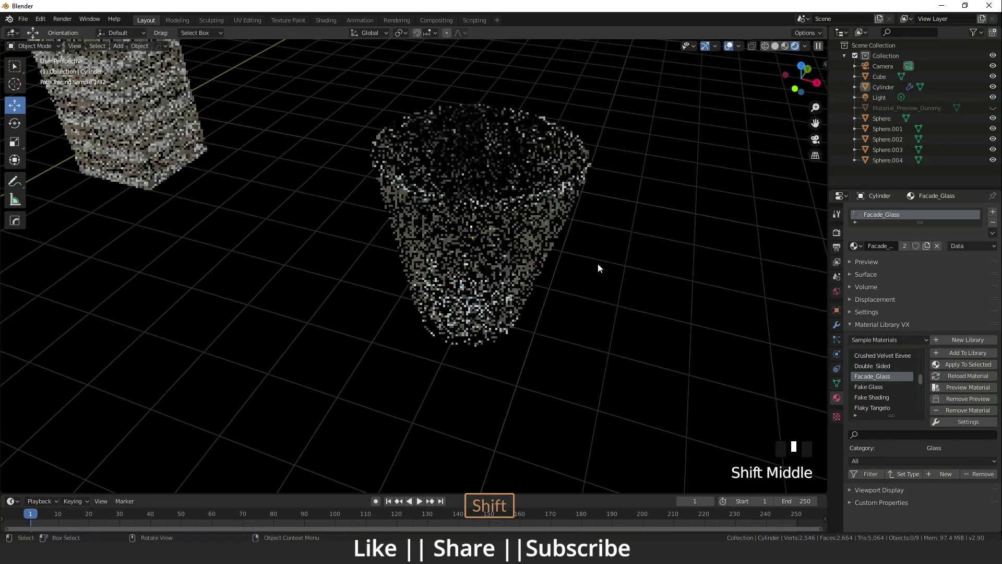
# - Duplicate the glass sphere at the end of the row and place the copy beside it along X
pyautogui.scroll(-4, 505, 248)
pyautogui.keyDown('shift'); pyautogui.moveTo(513, 251); pyautogui.dragTo(557, 157, button='middle'); pyautogui.keyUp('shift')
pyautogui.scroll(-4, 502, 274)
pyautogui.moveTo(486, 308)
pyautogui.mouseDown(button='middle')
pyautogui.moveTo(514, 285)
pyautogui.moveTo(546, 285)
pyautogui.moveTo(486, 320)
pyautogui.moveTo(469, 315)
pyautogui.mouseUp(button='middle')
pyautogui.scroll(4, 532, 285)
pyautogui.click(461, 307)
pyautogui.hotkey('shift', 'd')
pyautogui.hotkey('shift', 'd')
pyautogui.press('x')
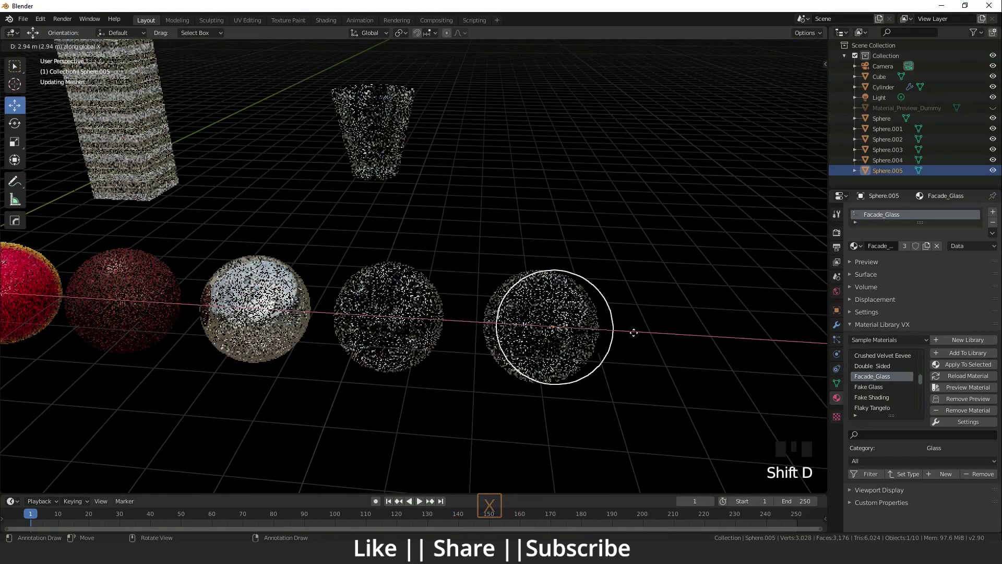
pyautogui.click(637, 330)
# - Apply the Lemon sample material to the new sphere and inspect its surface up close
pyautogui.scroll(-2, 880, 396)
pyautogui.scroll(-4, 879, 396)
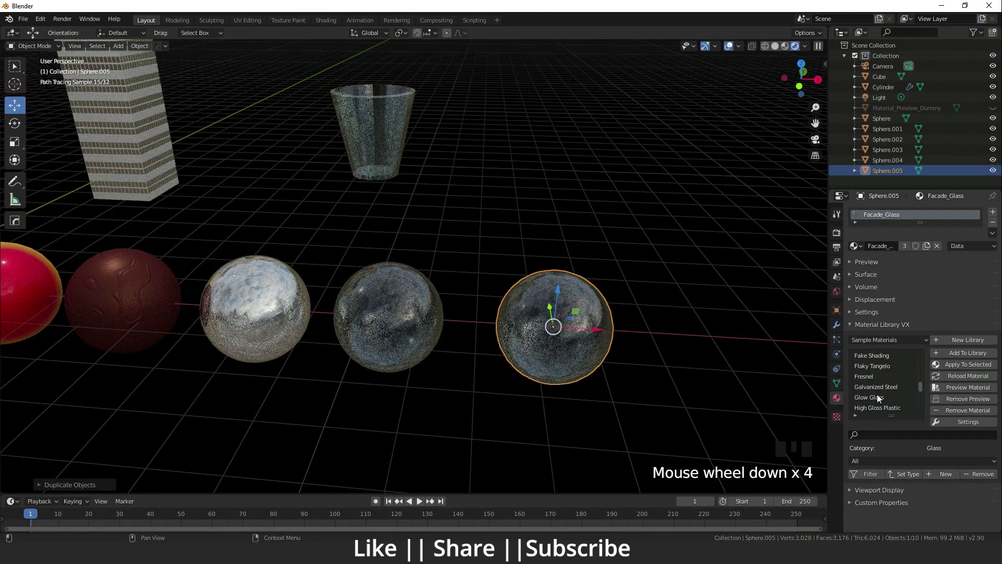
pyautogui.click(868, 408)
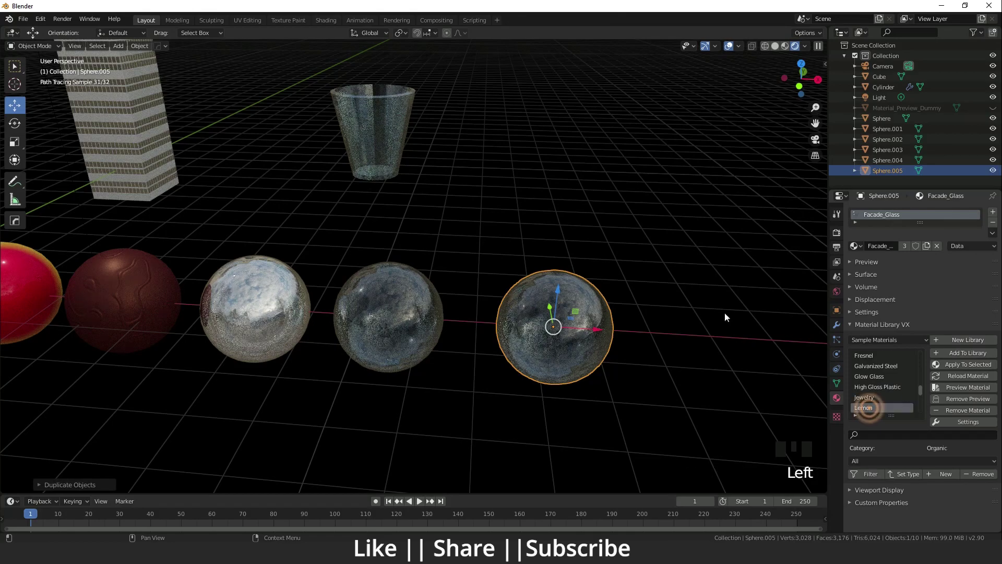
pyautogui.click(965, 365)
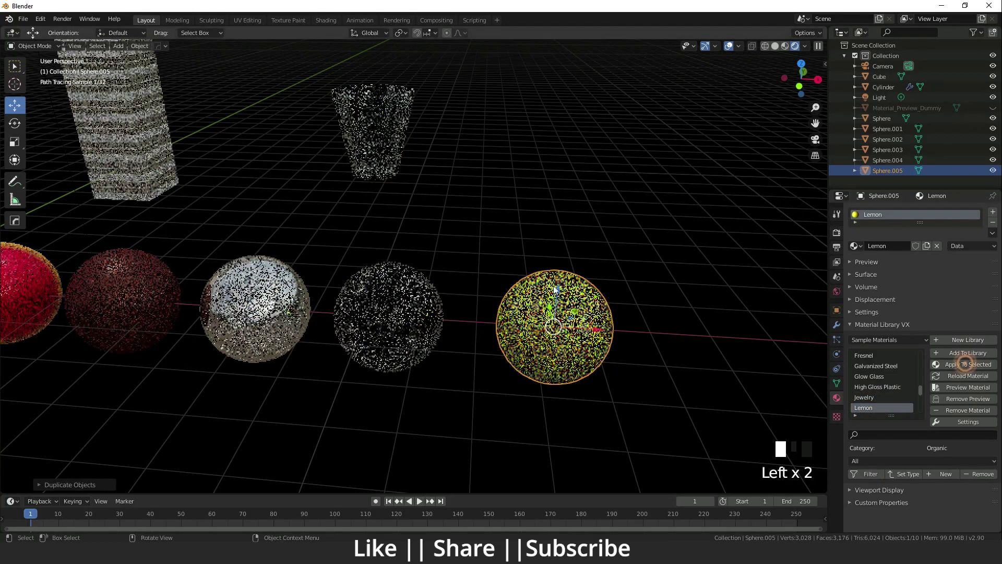
pyautogui.keyDown('shift'); pyautogui.moveTo(626, 324); pyautogui.dragTo(610, 315, button='middle'); pyautogui.keyUp('shift')
pyautogui.scroll(3, 517, 302)
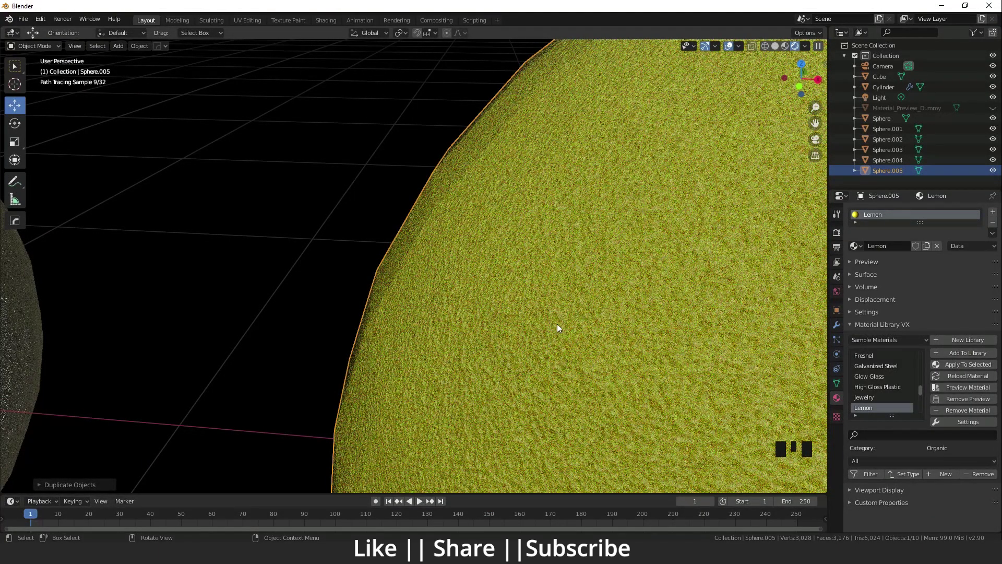
pyautogui.scroll(-4, 640, 336)
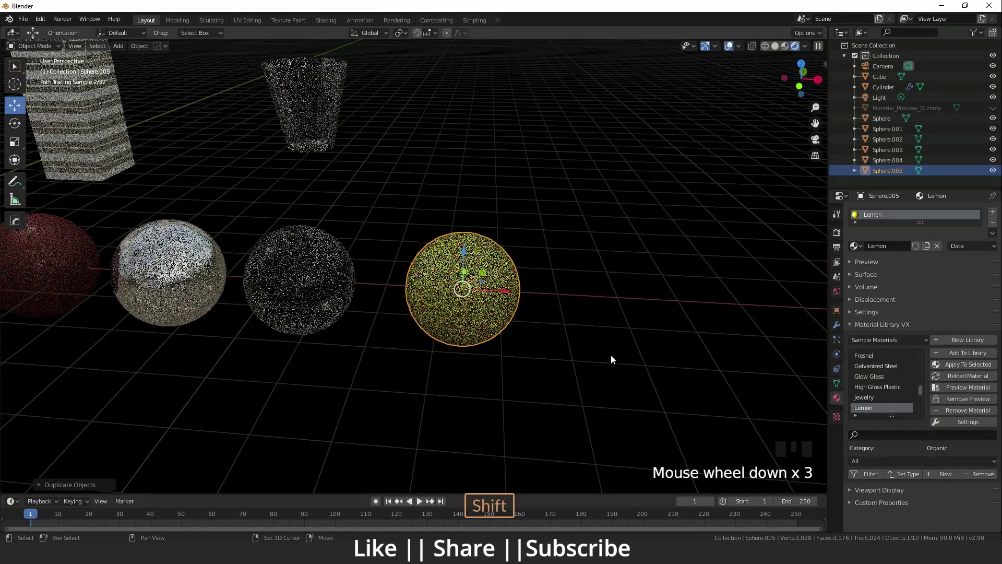
# - Duplicate the lemon sphere and place the copy beside it along X
pyautogui.keyDown('shift'); pyautogui.moveTo(611, 355); pyautogui.dragTo(485, 312, button='middle'); pyautogui.keyUp('shift')
pyautogui.hotkey('shift', 'd')
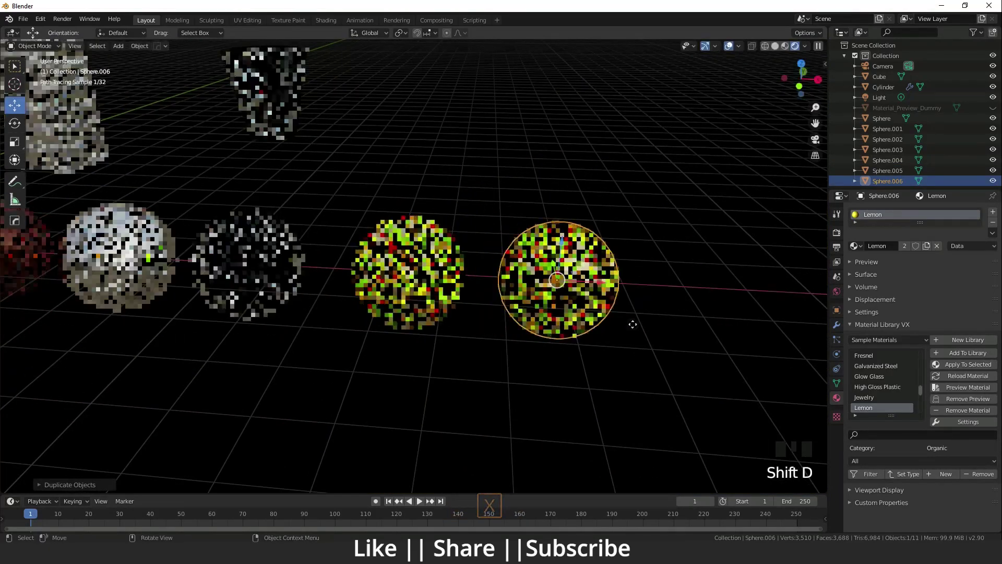
pyautogui.click(633, 325)
# - Apply the Soap Bubble sample material to the copied lemon sphere and deselect it
pyautogui.scroll(-2, 891, 383)
pyautogui.scroll(-5, 891, 380)
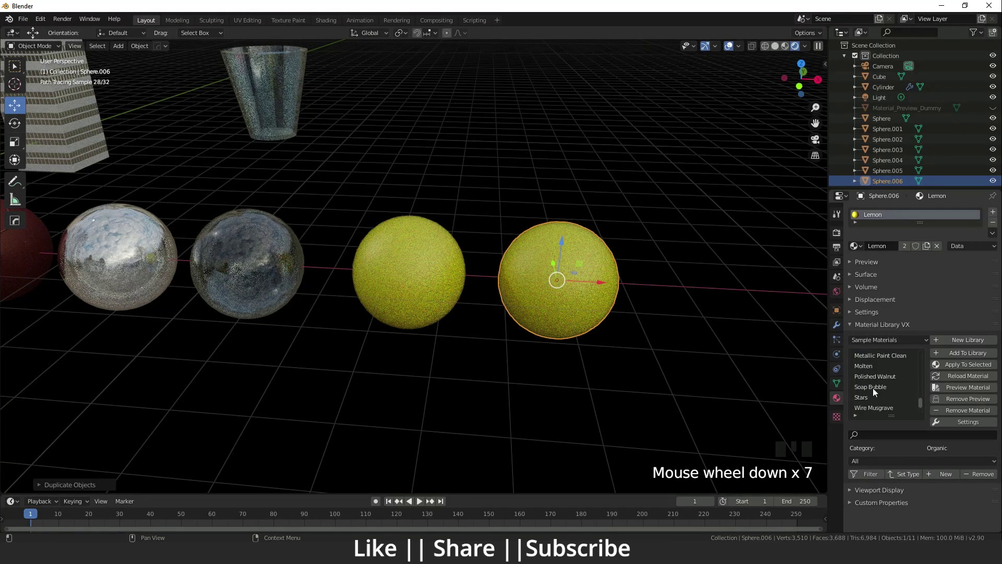
pyautogui.click(875, 387)
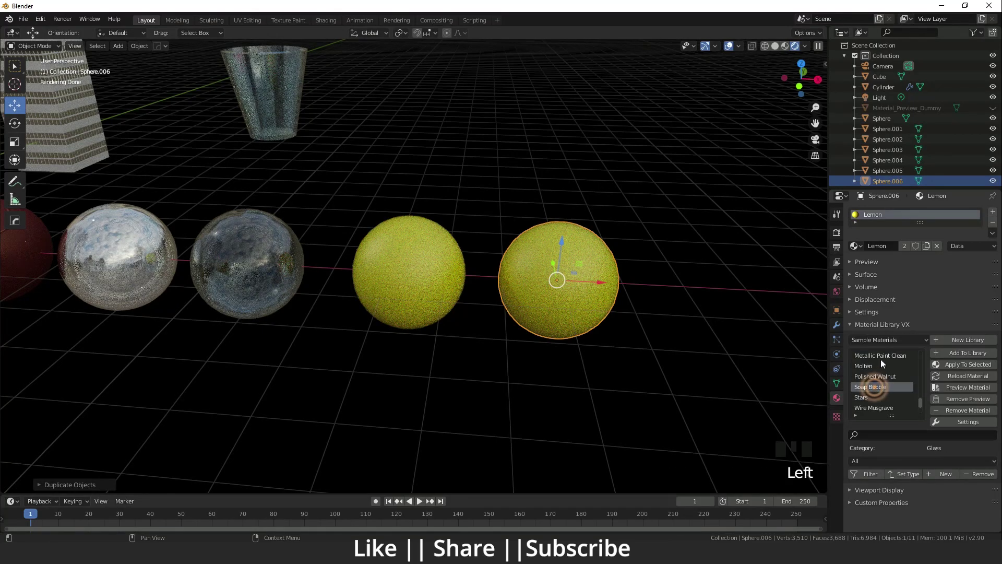
pyautogui.click(967, 365)
pyautogui.scroll(2, 478, 290)
pyautogui.keyDown('shift'); pyautogui.moveTo(521, 294); pyautogui.dragTo(582, 296, button='middle'); pyautogui.keyUp('shift')
pyautogui.scroll(2, 618, 274)
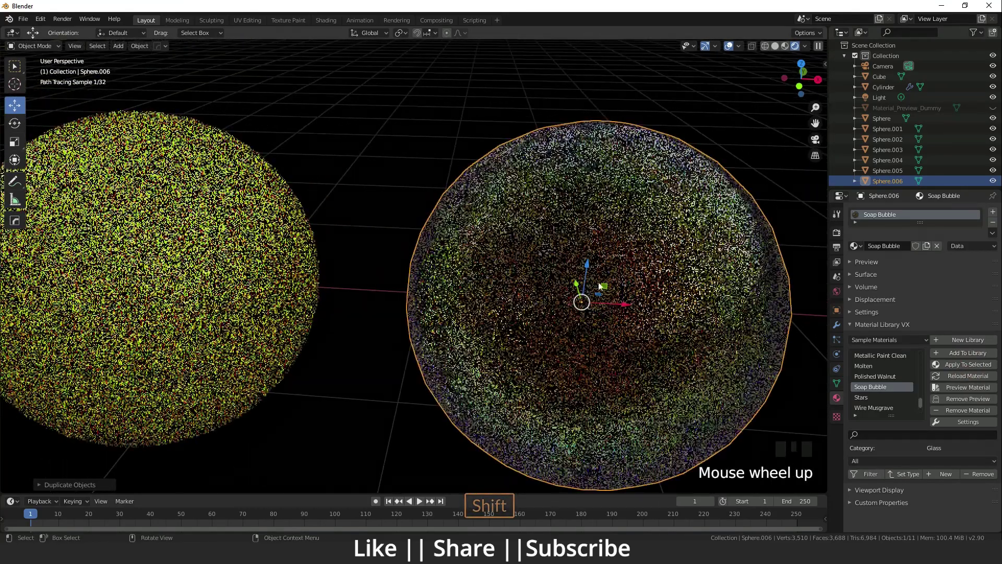
pyautogui.click(422, 119)
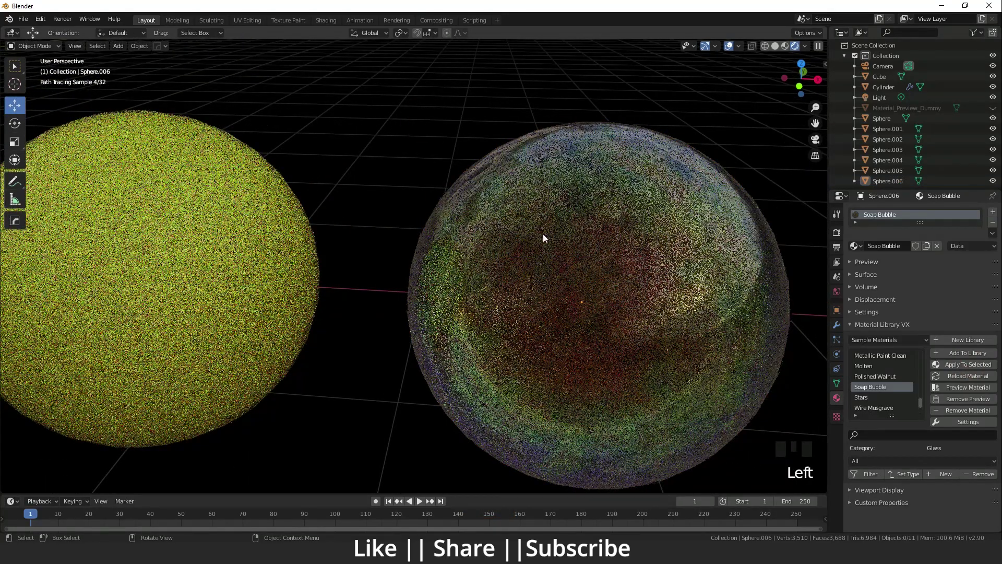
# - Select the soap bubble sphere and examine its material's node tree in the Shading workspace
pyautogui.scroll(-2, 480, 319)
pyautogui.click(481, 317)
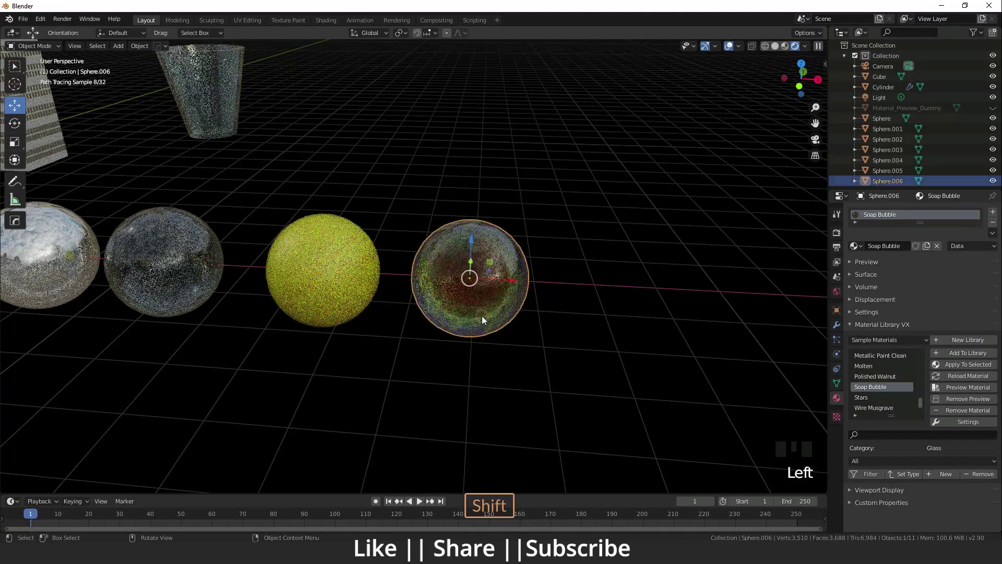
pyautogui.click(325, 19)
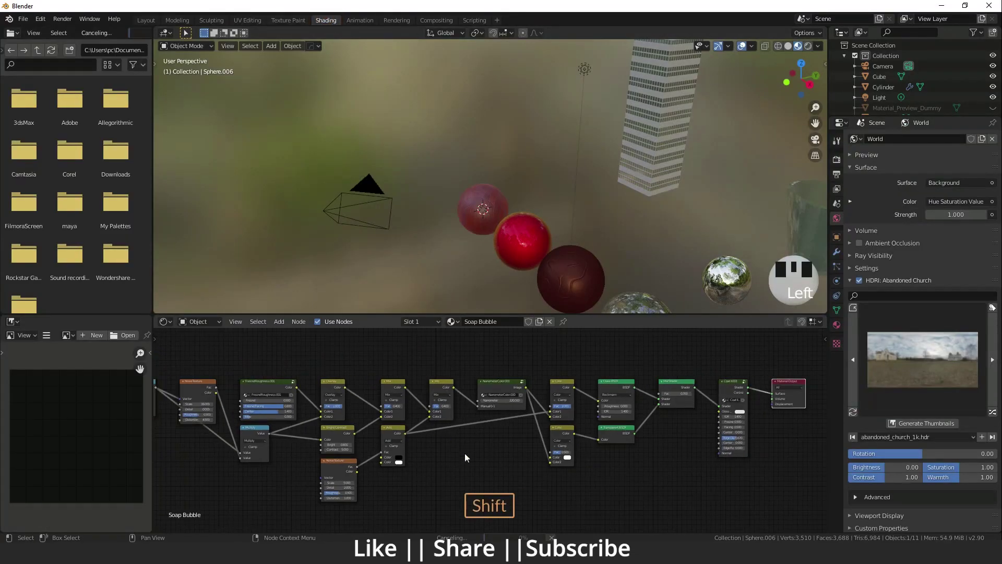
pyautogui.moveTo(473, 460); pyautogui.dragTo(502, 447, button='middle')
pyautogui.scroll(-3, 602, 423)
pyautogui.moveTo(657, 427); pyautogui.dragTo(576, 422, button='middle')
pyautogui.scroll(-2, 522, 431)
pyautogui.moveTo(378, 440); pyautogui.dragTo(490, 439, button='middle')
pyautogui.scroll(2, 490, 438)
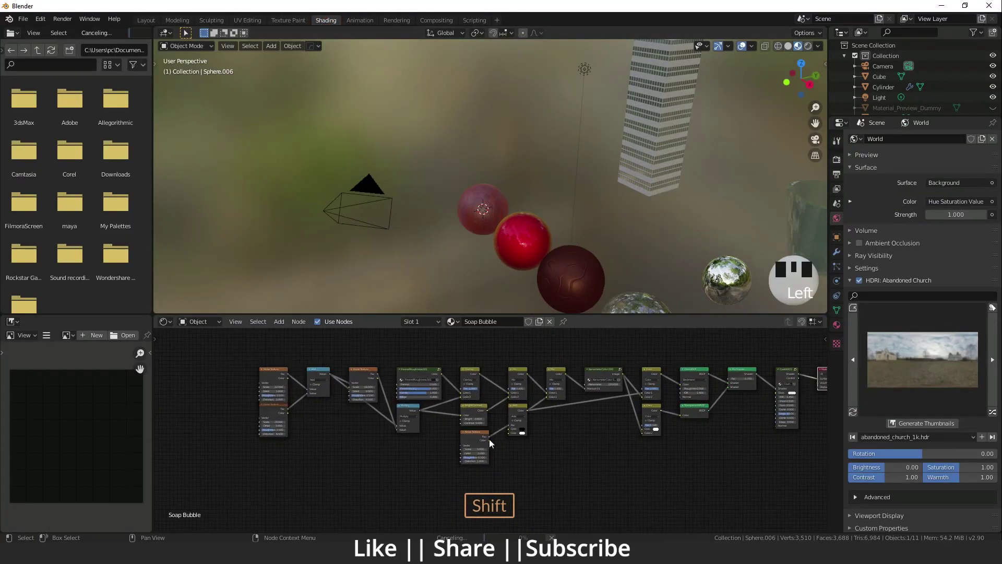
pyautogui.keyDown('shift'); pyautogui.moveTo(677, 444); pyautogui.dragTo(581, 433, button='middle'); pyautogui.keyUp('shift')
pyautogui.scroll(1, 543, 429)
pyautogui.keyDown('shift'); pyautogui.moveTo(468, 436); pyautogui.dragTo(501, 479, button='middle'); pyautogui.keyUp('shift')
pyautogui.scroll(6, 501, 479)
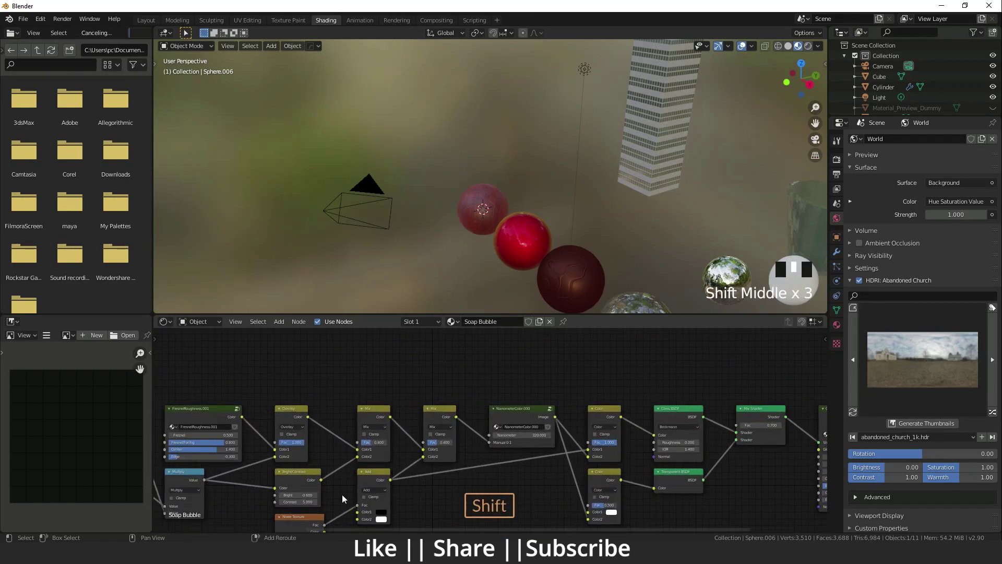
pyautogui.keyDown('shift'); pyautogui.moveTo(343, 499); pyautogui.dragTo(546, 462, button='middle'); pyautogui.keyUp('shift')
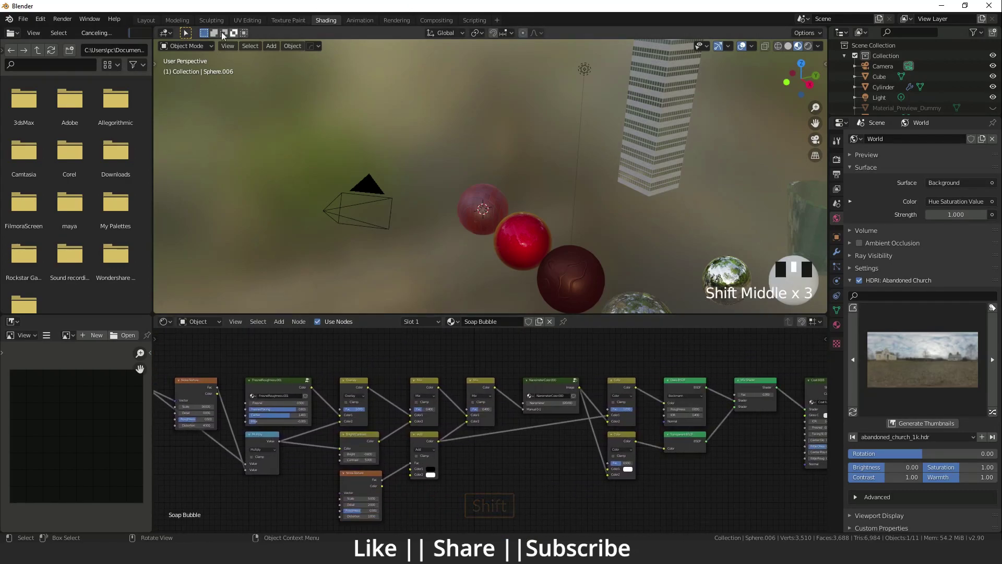
# - Return to the Layout workspace, duplicate the soap bubble sphere and place the copy beside it along X
pyautogui.click(144, 21)
pyautogui.scroll(-1, 552, 331)
pyautogui.scroll(2, 552, 331)
pyautogui.keyDown('shift'); pyautogui.moveTo(552, 331); pyautogui.dragTo(331, 283, button='middle'); pyautogui.keyUp('shift')
pyautogui.scroll(-1, 371, 313)
pyautogui.hotkey('shift', 'd')
pyautogui.click(506, 300)
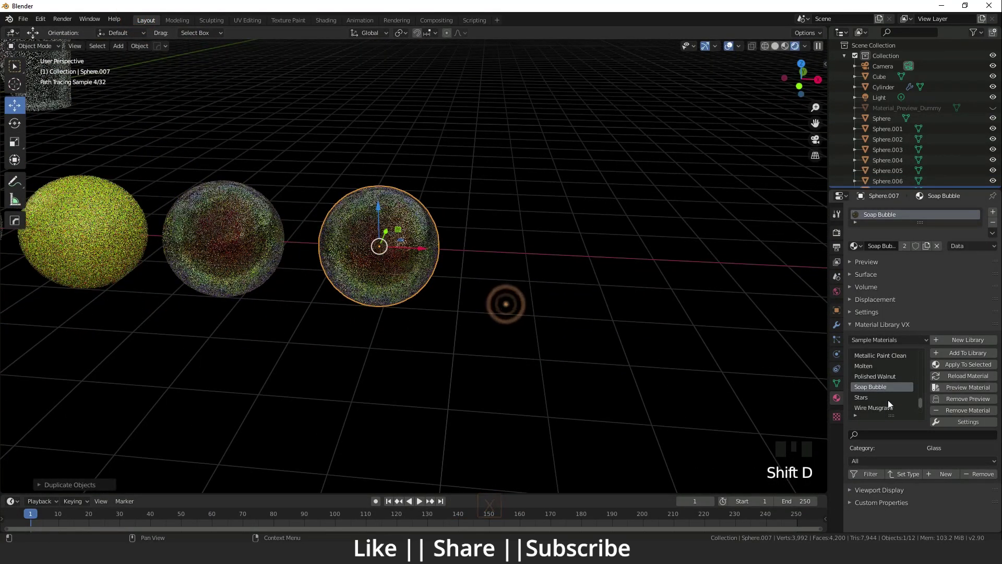
# - Apply the wood sample material to the newest sphere and view its surface up close
pyautogui.scroll(-2, 891, 402)
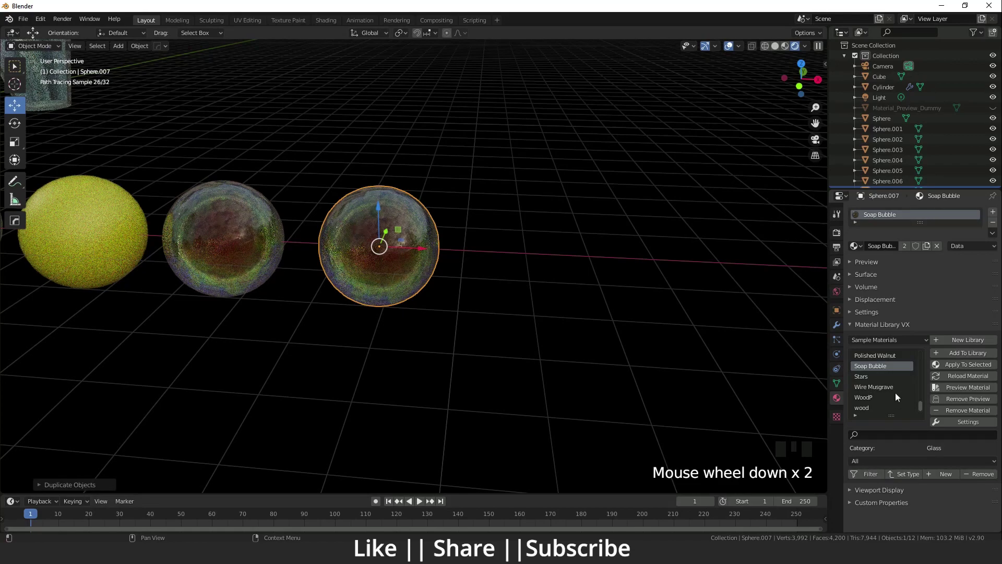
pyautogui.click(868, 411)
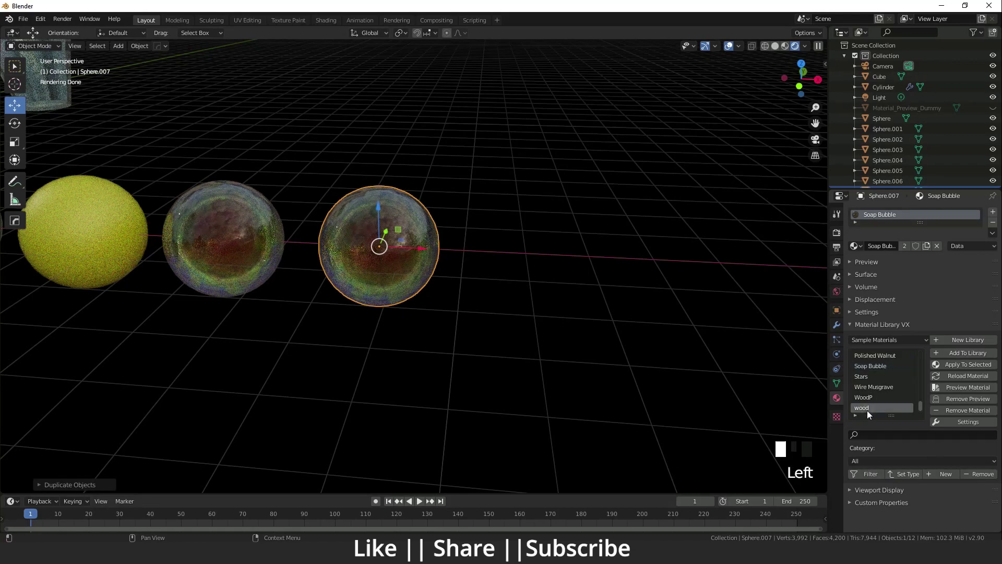
pyautogui.click(965, 366)
pyautogui.scroll(2, 374, 255)
pyautogui.scroll(1, 374, 255)
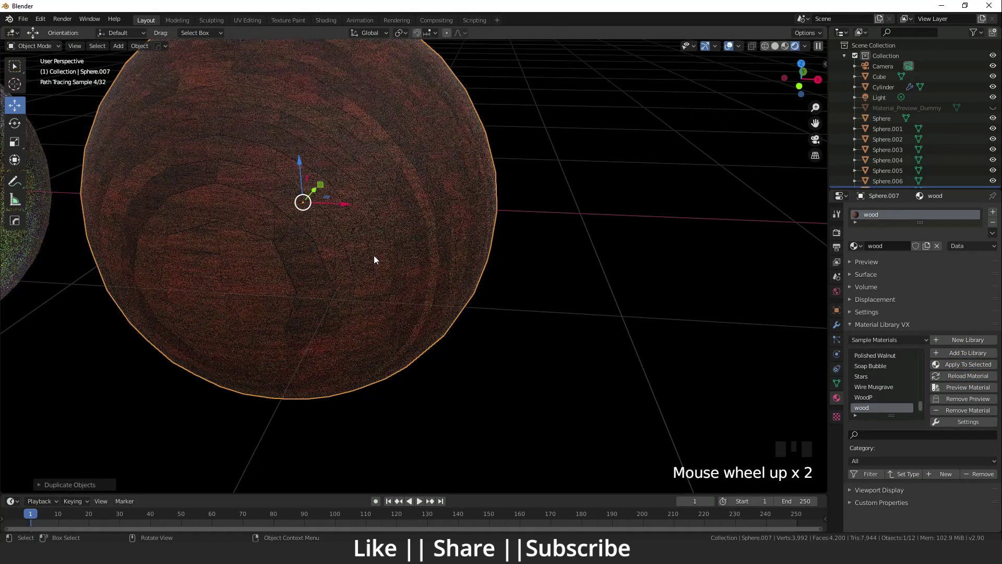
pyautogui.moveTo(374, 259); pyautogui.dragTo(457, 273, button='middle')
# - Duplicate the wood sphere and place the copy beside it along X
pyautogui.scroll(-5, 456, 273)
pyautogui.keyDown('shift'); pyautogui.moveTo(530, 331); pyautogui.dragTo(368, 358, button='middle'); pyautogui.keyUp('shift')
pyautogui.scroll(2, 402, 369)
pyautogui.scroll(-6, 899, 383)
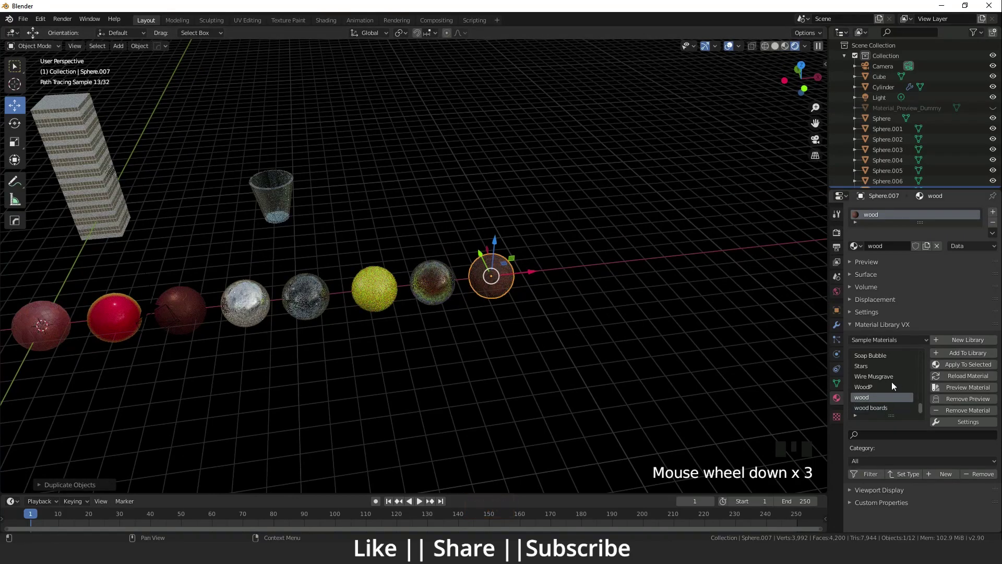
pyautogui.hotkey('shift', 'd')
pyautogui.press('x')
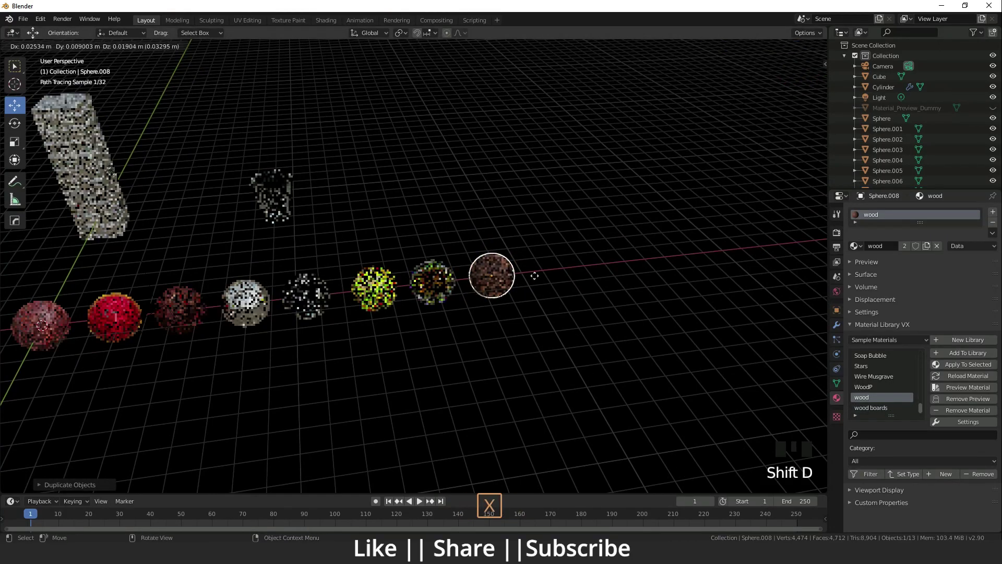
pyautogui.click(576, 279)
# - Apply the wood boards sample material to the last sphere in the row
pyautogui.click(871, 407)
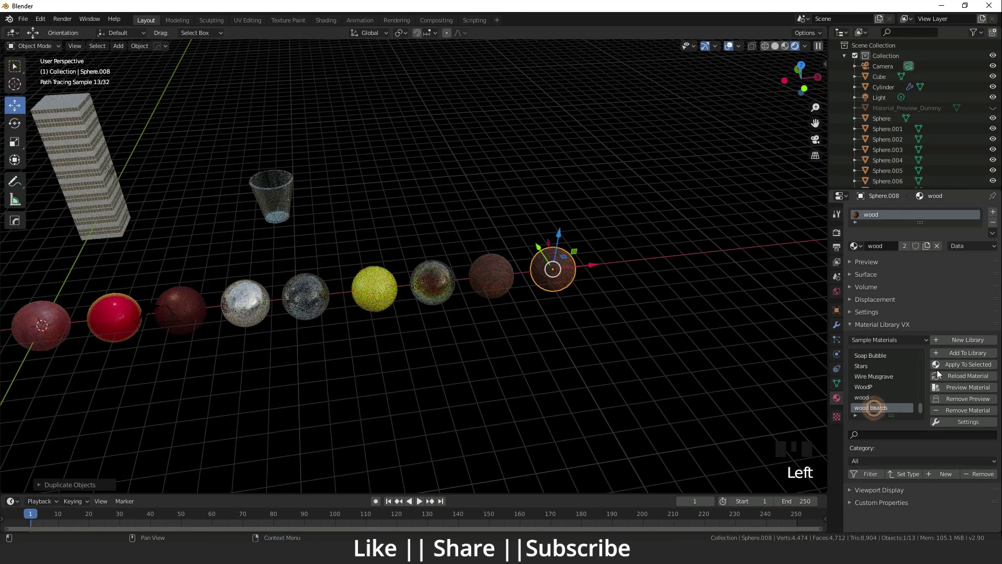
pyautogui.click(965, 364)
pyautogui.scroll(2, 669, 287)
pyautogui.keyDown('shift'); pyautogui.moveTo(669, 287); pyautogui.dragTo(527, 293, button='middle'); pyautogui.keyUp('shift')
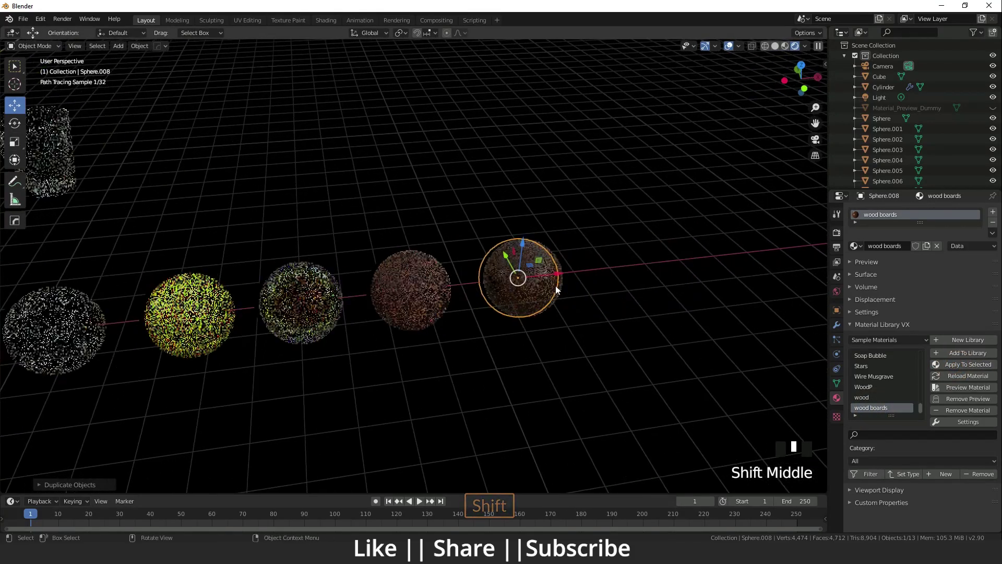
# - Look over the wood boards sphere, the full sphere row, the tower and the cup in the rendered view
pyautogui.scroll(2, 587, 299)
pyautogui.keyDown('shift'); pyautogui.moveTo(804, 306); pyautogui.dragTo(597, 311, button='middle'); pyautogui.keyUp('shift')
pyautogui.scroll(-4, 414, 341)
pyautogui.keyDown('shift'); pyautogui.moveTo(415, 342); pyautogui.dragTo(402, 313, button='middle'); pyautogui.keyUp('shift')
pyautogui.scroll(5, 405, 322)
pyautogui.scroll(-4, 411, 318)
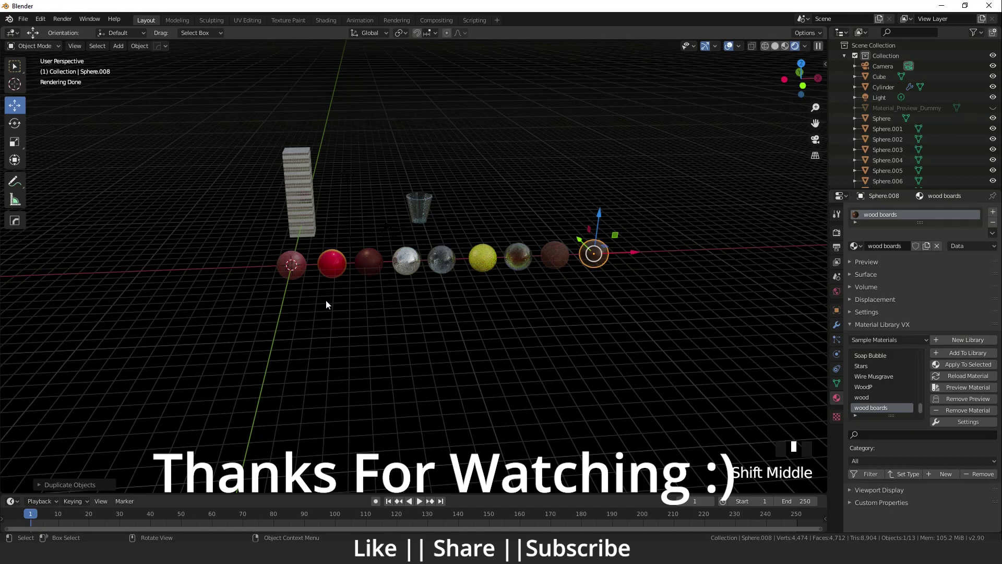
pyautogui.scroll(3, 293, 259)
pyautogui.keyDown('shift'); pyautogui.moveTo(293, 259); pyautogui.dragTo(336, 297, button='middle'); pyautogui.keyUp('shift')
pyautogui.scroll(-4, 390, 331)
pyautogui.scroll(2, 396, 318)
pyautogui.keyDown('shift'); pyautogui.moveTo(396, 321); pyautogui.dragTo(374, 324, button='middle'); pyautogui.keyUp('shift')
pyautogui.scroll(1, 392, 321)
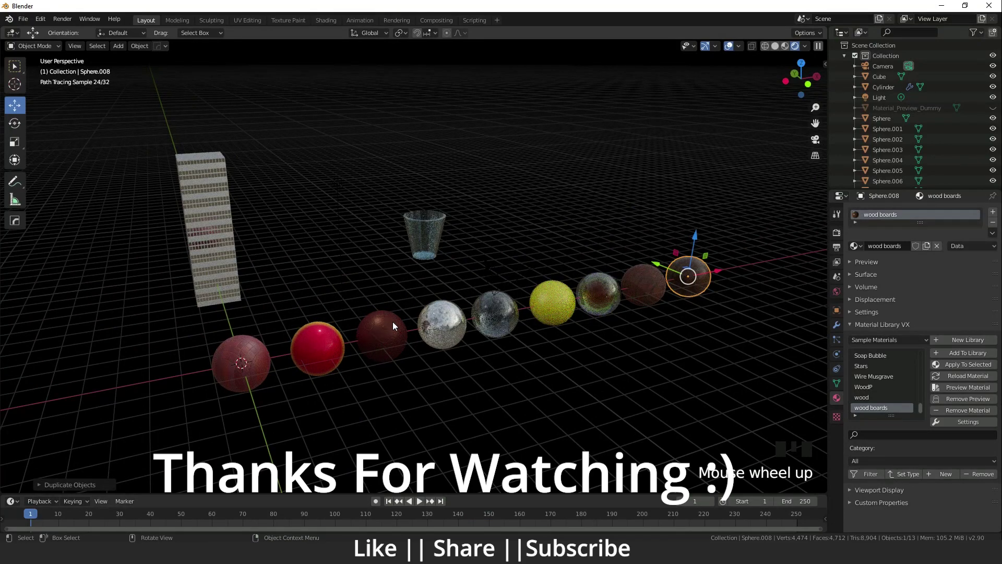